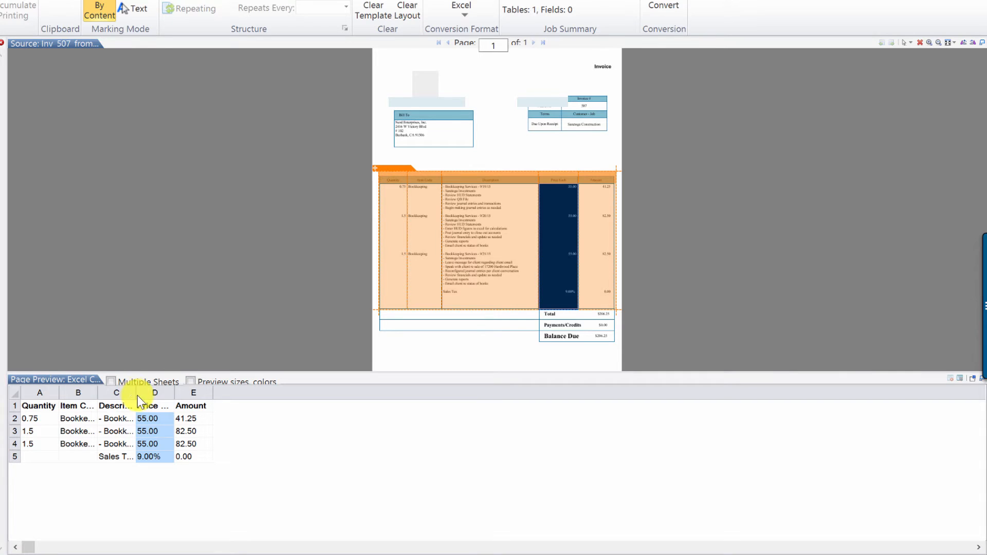
- Widen the preview's Description column to show full text, then convert the marked invoice table to Excel
{"action": "left_click_drag", "start_coordinate": [136, 393], "coordinate": [224, 400]}
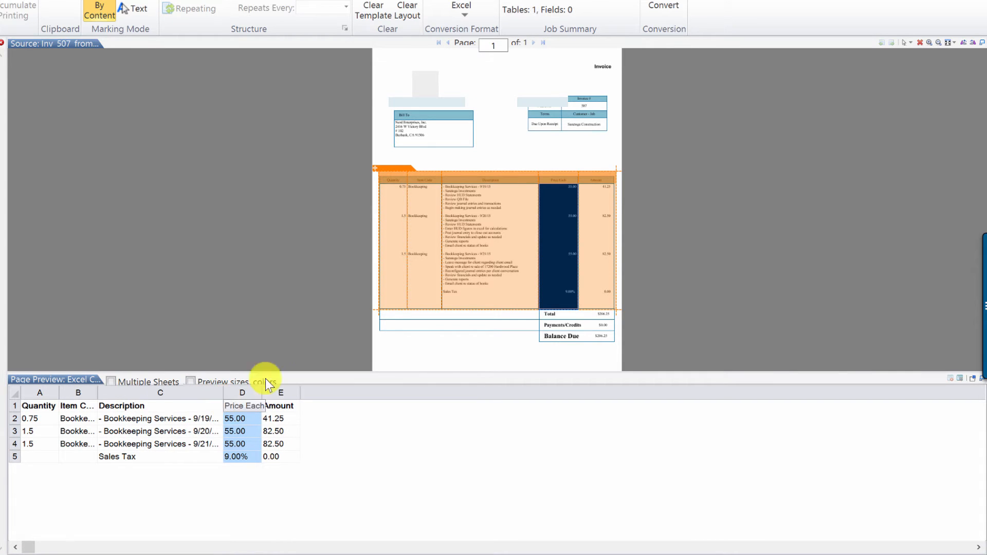
{"action": "left_click", "coordinate": [663, 10]}
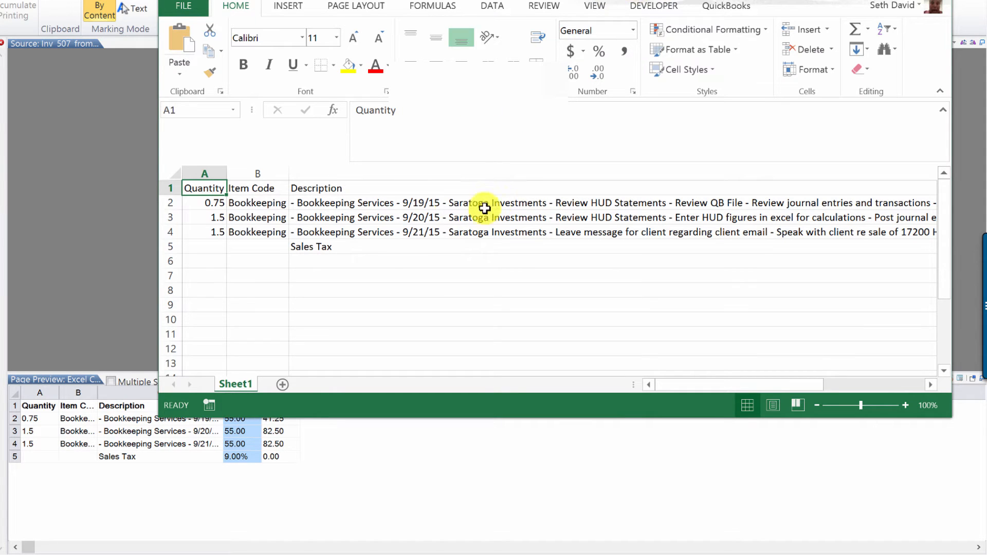
- Set the Description column (C) width to 40, return to cell A1, and move Excel aside
{"action": "left_click", "coordinate": [365, 173]}
{"action": "right_click", "coordinate": [367, 173]}
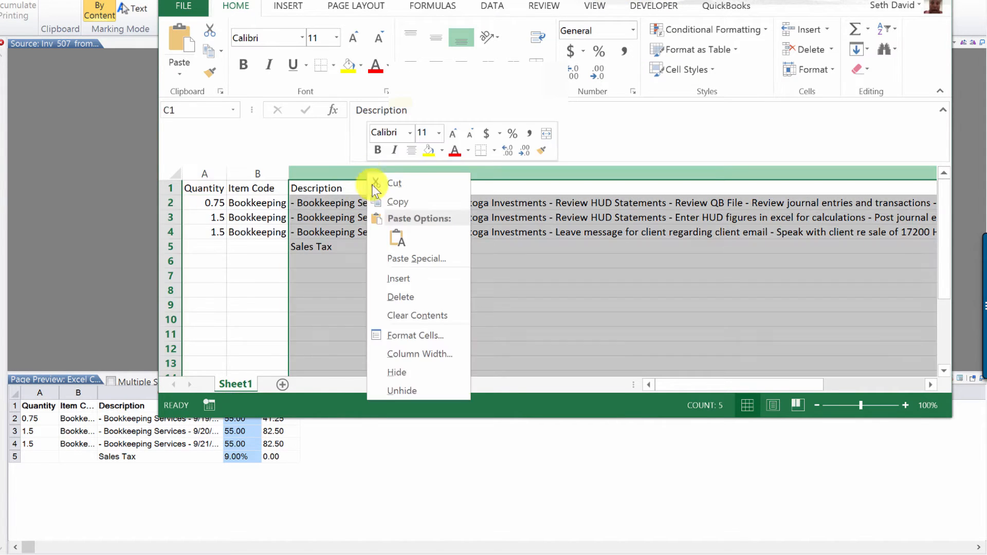
{"action": "left_click", "coordinate": [412, 352]}
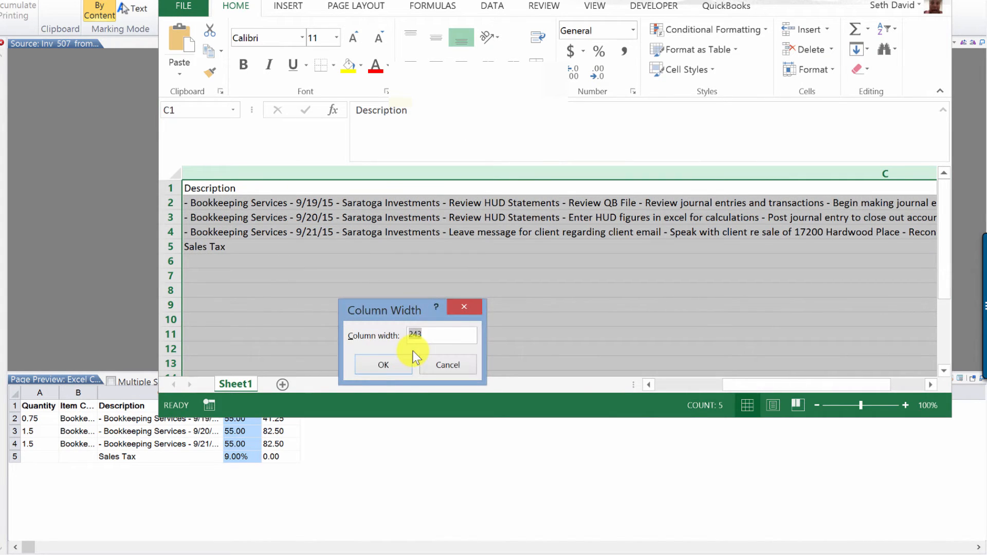
{"action": "type", "text": "40"}
{"action": "left_click", "coordinate": [411, 354]}
{"action": "key", "text": "ctrl+Home"}
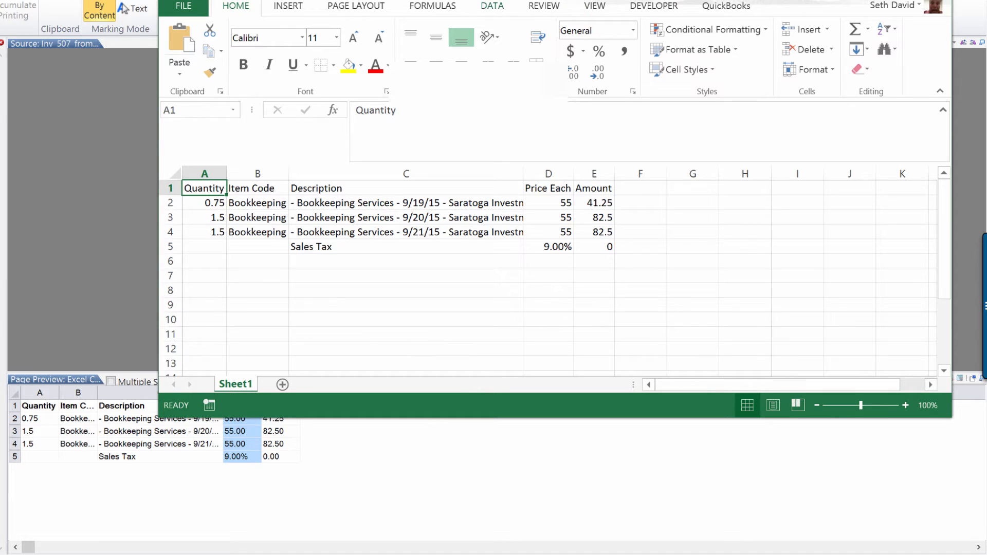
{"action": "mouse_move", "coordinate": [584, 3]}
{"action": "left_mouse_down"}
{"action": "mouse_move", "coordinate": [638, 42]}
{"action": "mouse_move", "coordinate": [985, 41]}
{"action": "left_mouse_up"}
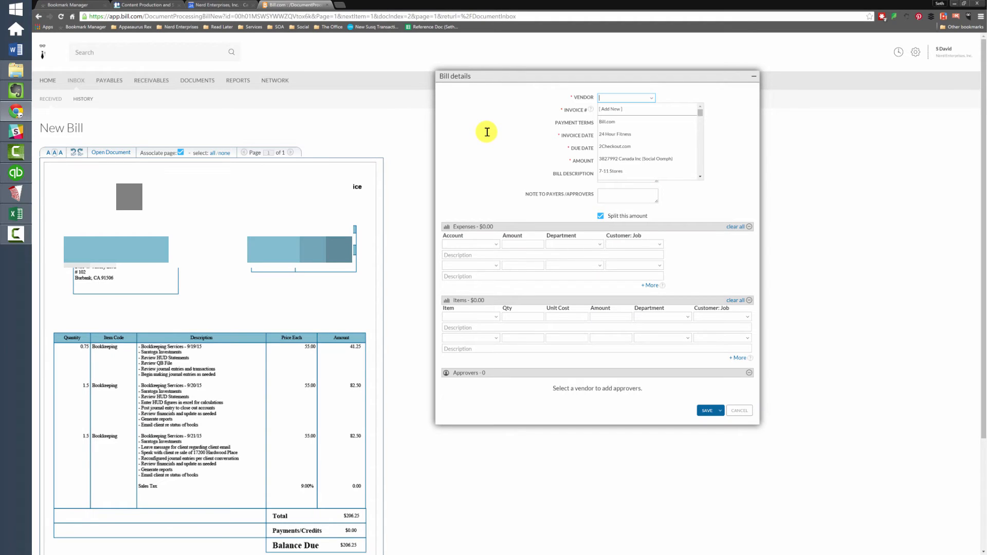
- Choose MT Services as the vendor and set the invoice date to 09/22/15
{"action": "type", "text": "mt"}
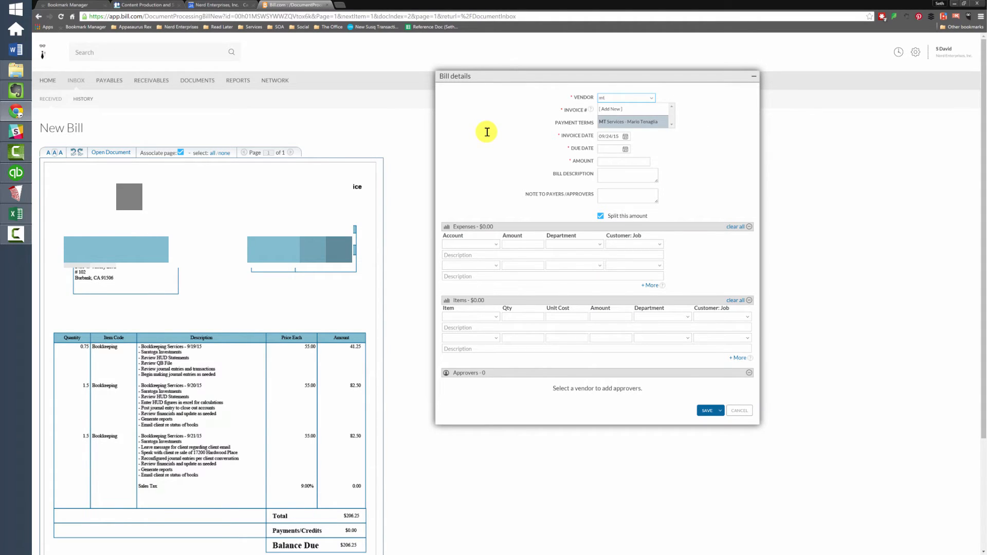
{"action": "left_click", "coordinate": [607, 123]}
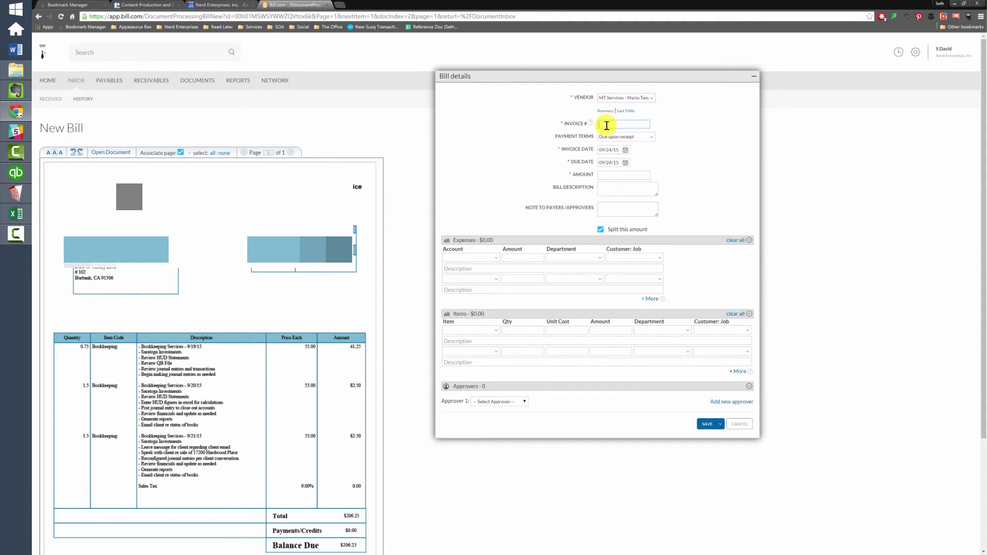
{"action": "key", "text": "Tab"}
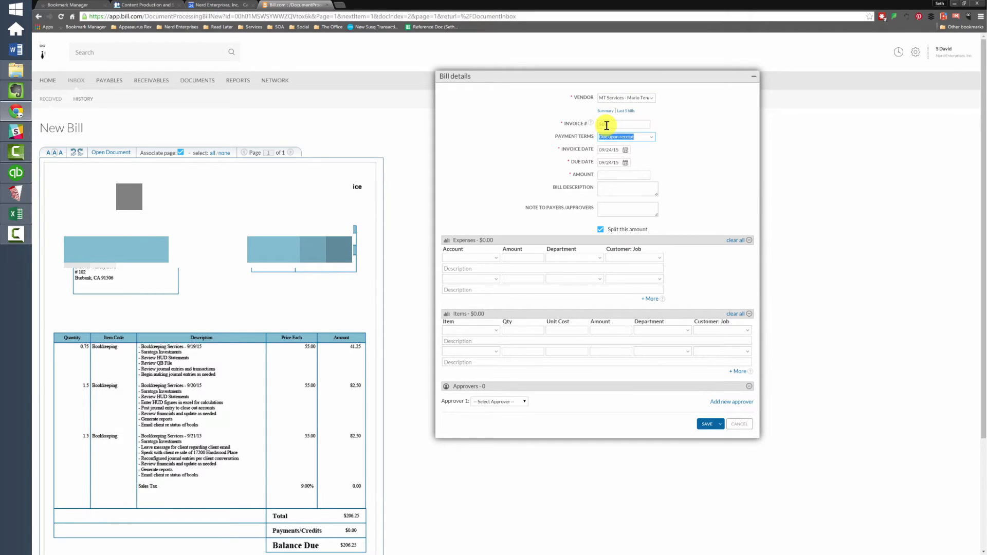
{"action": "key", "text": "Tab"}
{"action": "type", "text": "9.22"}
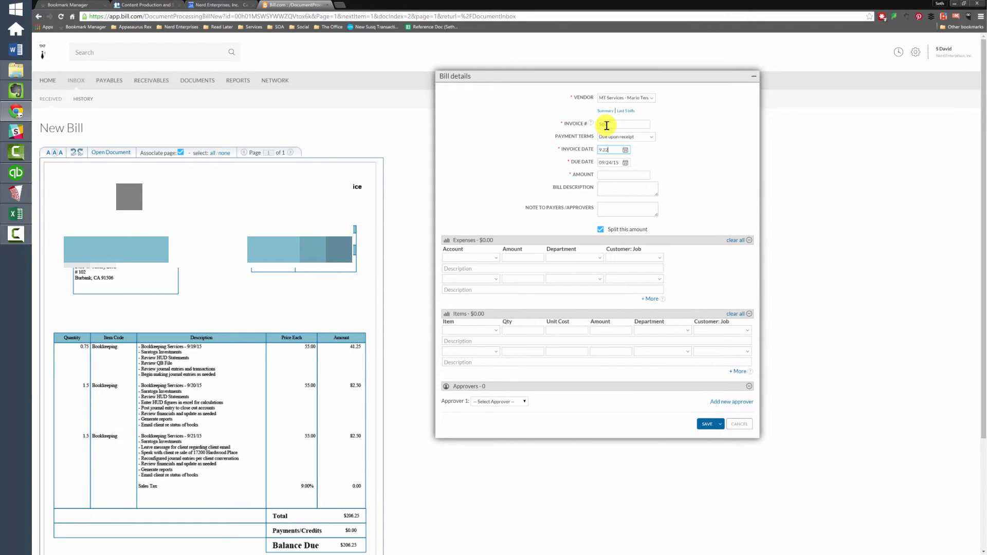
{"action": "key", "text": "Tab"}
- Enter the bill amount $206.25 and invoice number 507
{"action": "type", "text": "206.2"}
{"action": "left_click", "coordinate": [607, 125]}
{"action": "type", "text": "507"}
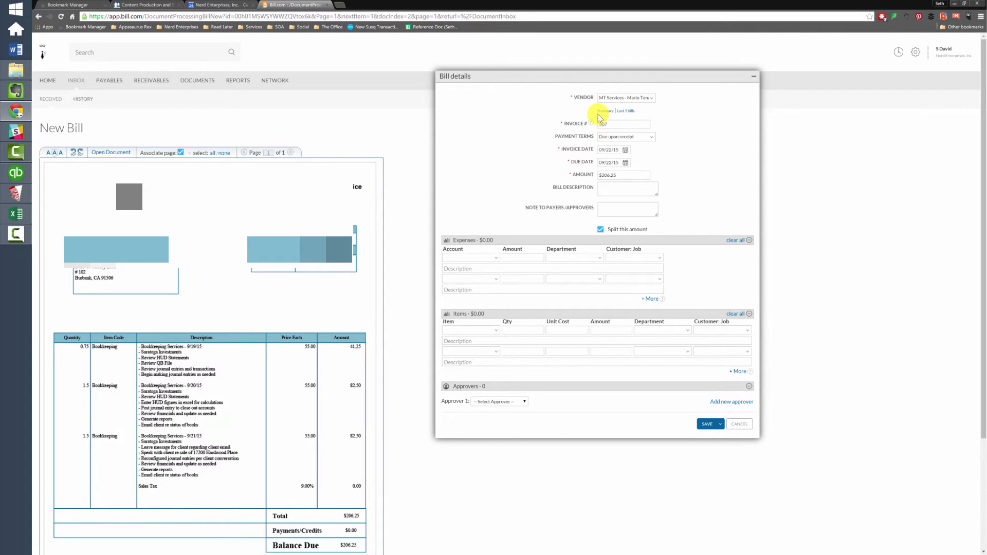
{"action": "left_click", "coordinate": [469, 330]}
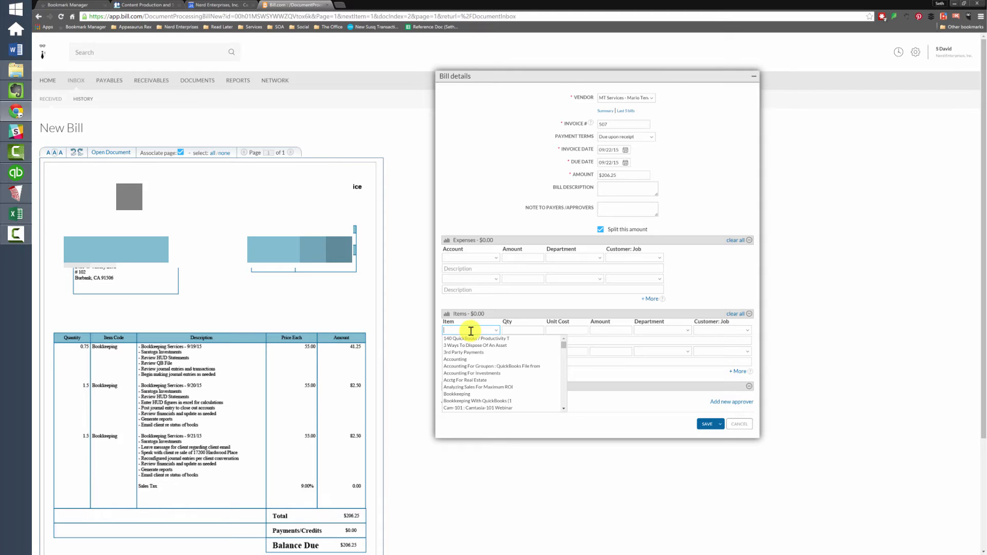
- Set the first item line to Bookkeeping, quantity 0.75 at $55.00 unit cost
{"action": "type", "text": "ok"}
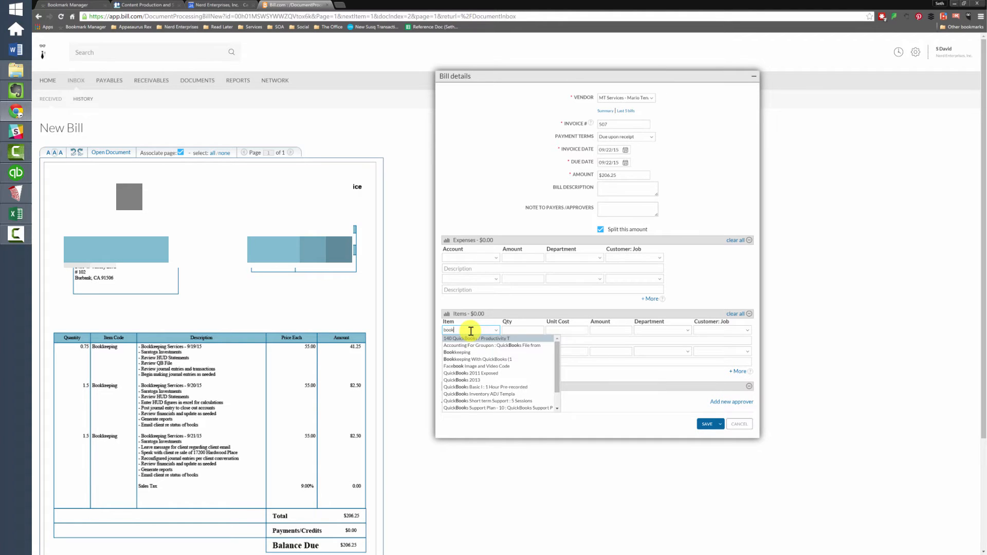
{"action": "key", "text": "Down"}
{"action": "key", "text": "Down"}
{"action": "key", "text": "Tab"}
{"action": "type", "text": "1"}
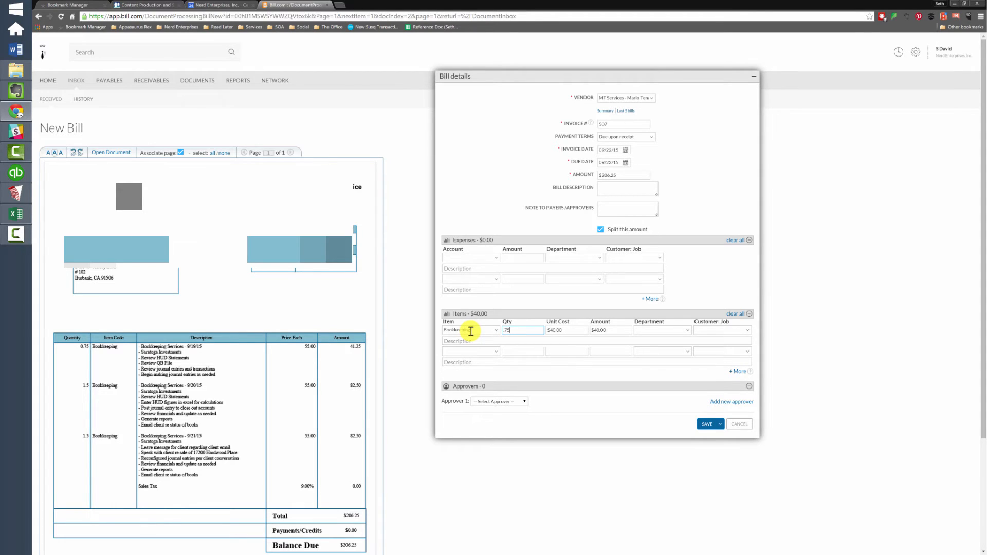
{"action": "type", "text": ".75"}
{"action": "key", "text": "Tab"}
{"action": "type", "text": "55"}
{"action": "key", "text": "Tab"}
{"action": "key", "text": "Tab"}
{"action": "key", "text": "Tab"}
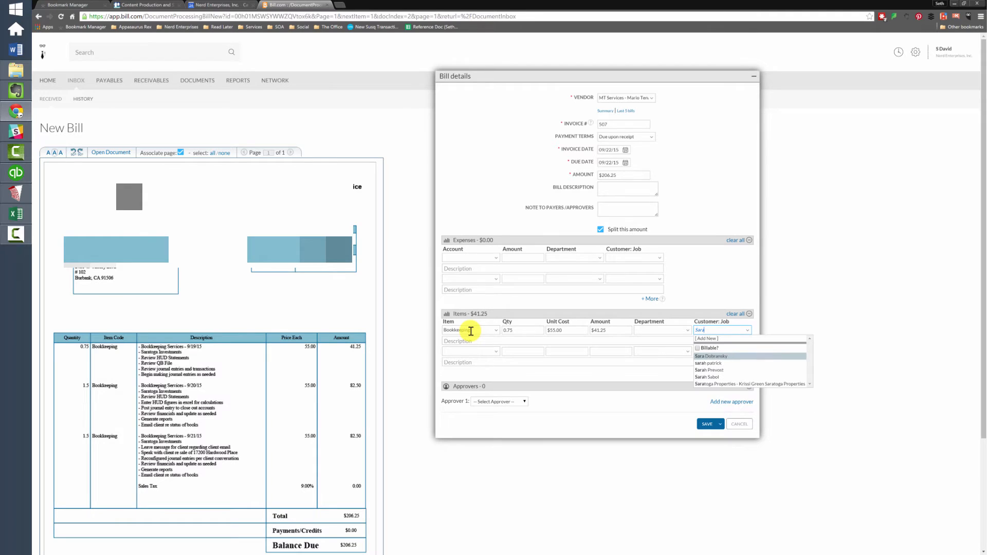
- Assign the first line to Saratoga Properties and paste the 9/19/15 service description from Excel
{"action": "left_click", "coordinate": [750, 390]}
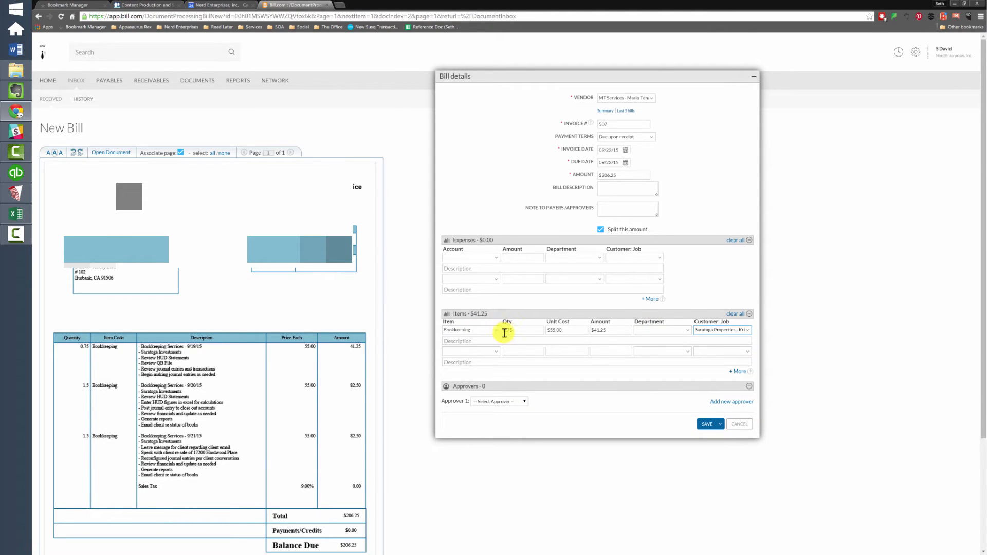
{"action": "left_click", "coordinate": [454, 341]}
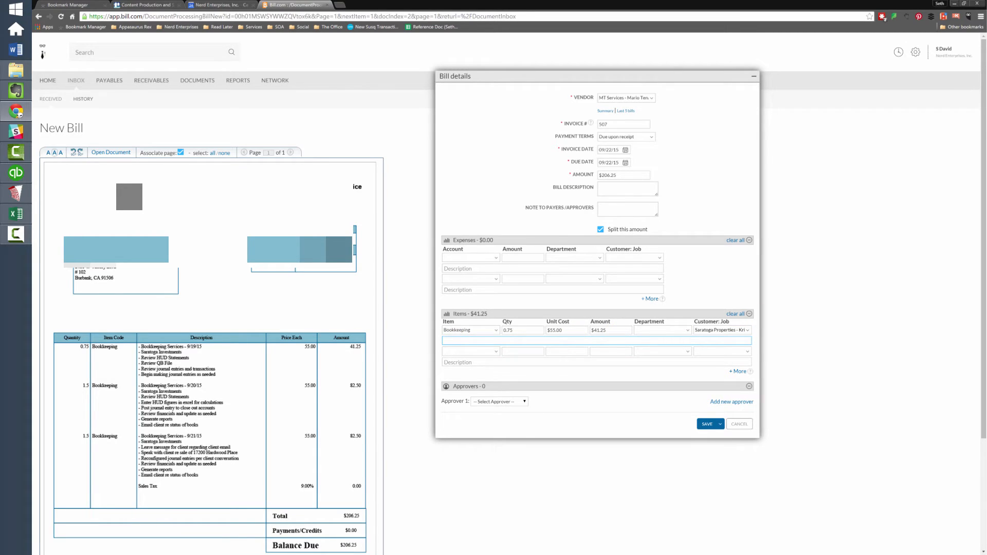
{"action": "key", "text": "alt+Tab"}
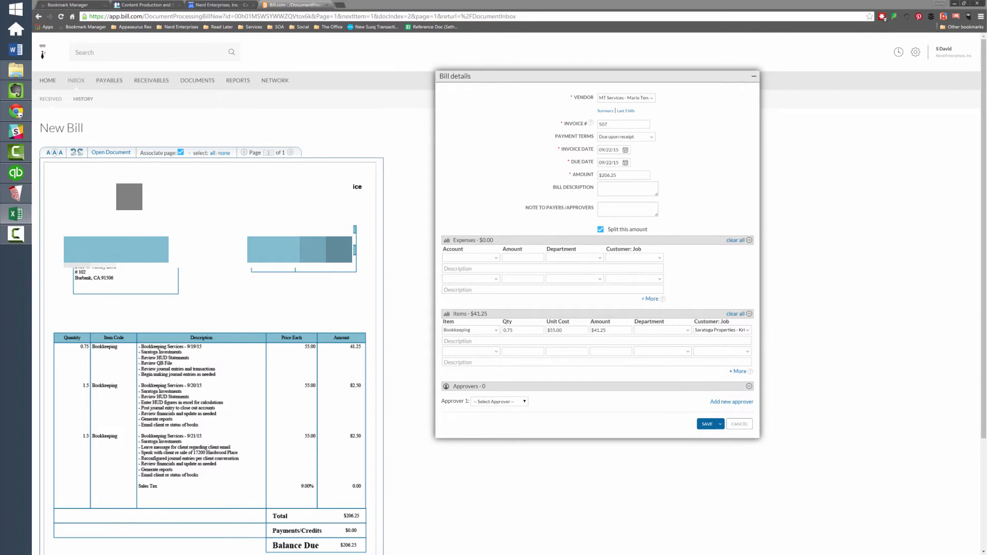
{"action": "left_click", "coordinate": [271, 457]}
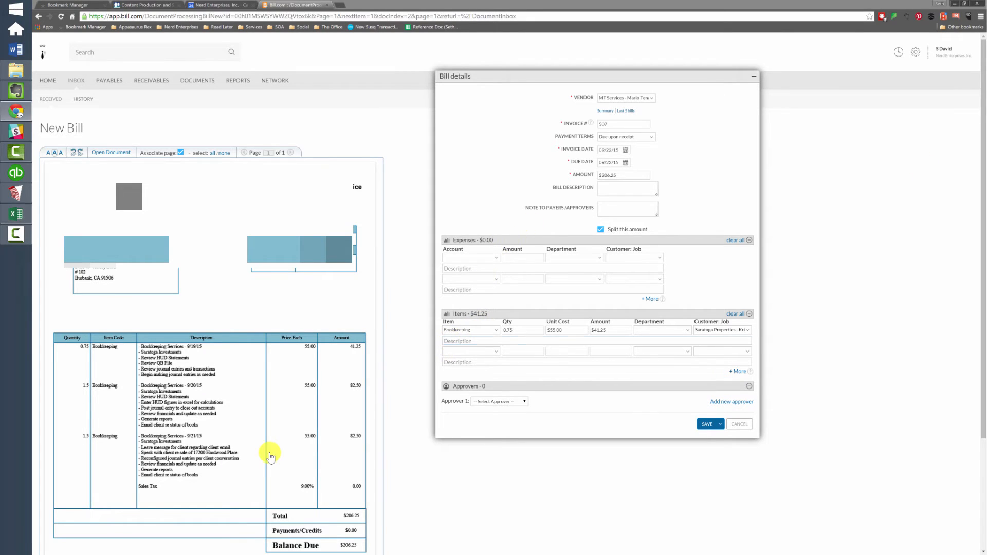
{"action": "left_click", "coordinate": [468, 340]}
{"action": "type", "text": "- Bookkeeping Services - 9/19/15 - Saratoga Investments - Review HUD Statements - Review QB File - Review journal entries and transactions - Begin making journal entries as needed"}
{"action": "left_click", "coordinate": [469, 351]}
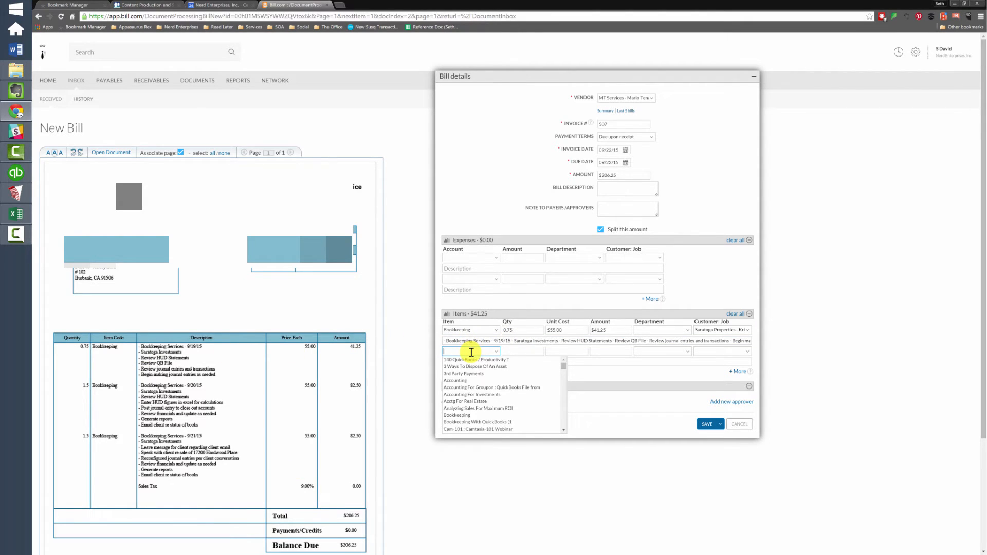
- Enter the second item line with quantity 1.5 at $55.00 unit cost
{"action": "type", "text": "book"}
{"action": "key", "text": "Tab"}
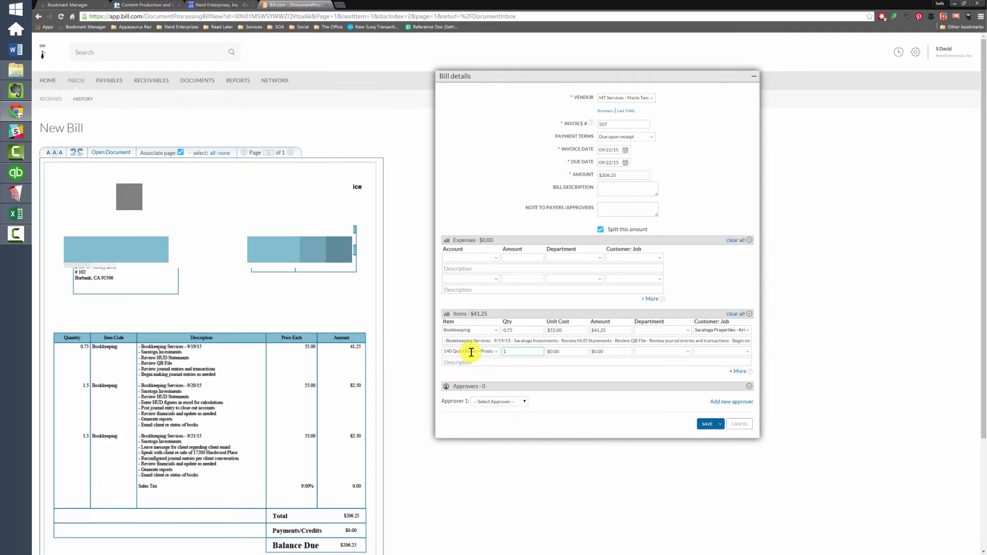
{"action": "type", "text": "1.5"}
{"action": "key", "text": "Tab"}
{"action": "type", "text": "55"}
{"action": "key", "text": "Tab"}
{"action": "key", "text": "Tab"}
{"action": "key", "text": "Tab"}
- Assign the second line to Saratoga Properties and paste the 9/20/15 bookkeeping description
{"action": "type", "text": "sara"}
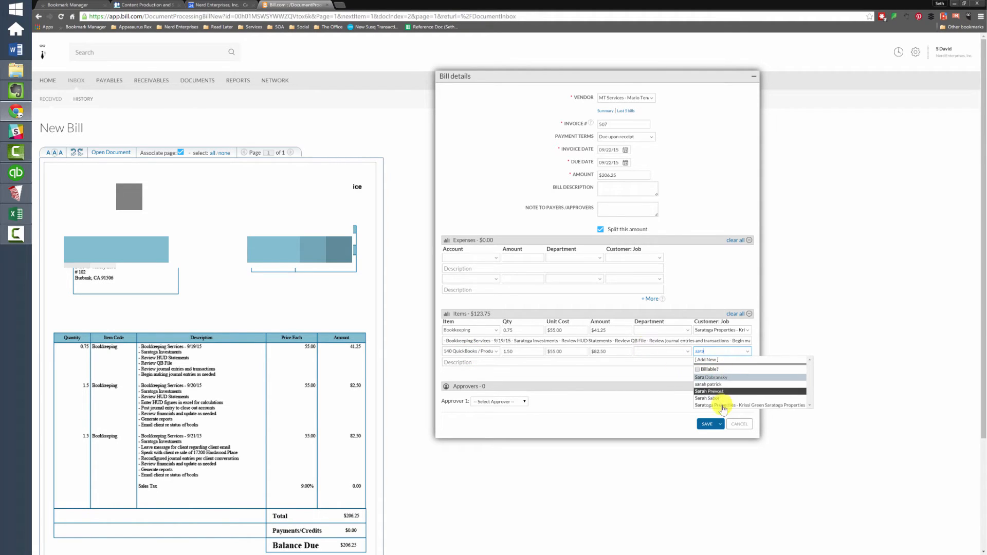
{"action": "left_click", "coordinate": [725, 405]}
{"action": "left_click", "coordinate": [445, 362]}
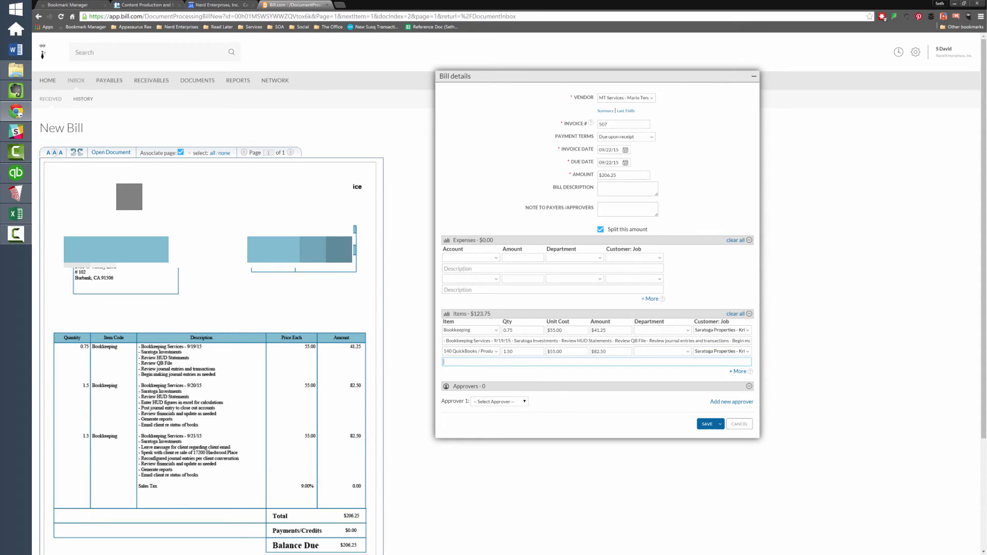
{"action": "key", "text": "alt+Tab"}
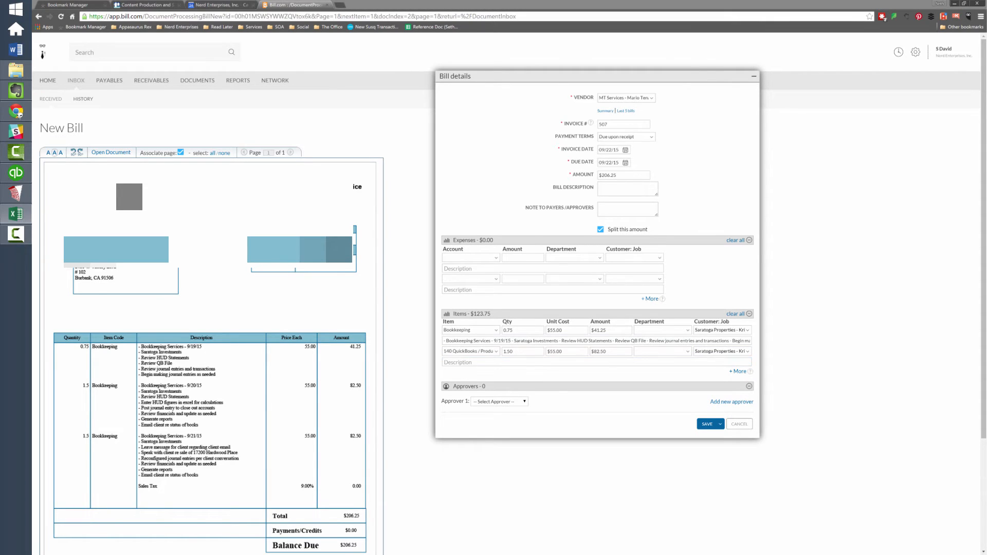
{"action": "left_click", "coordinate": [457, 364]}
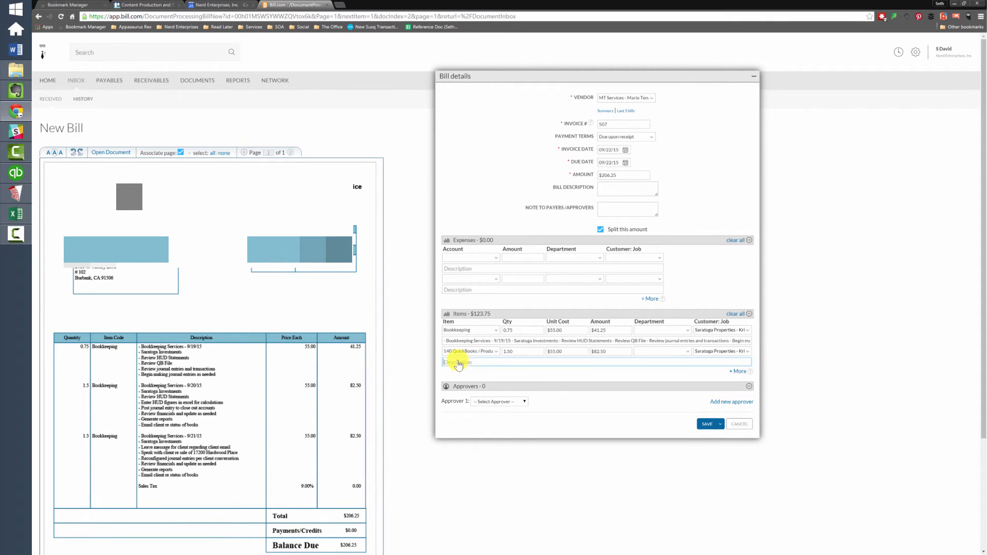
{"action": "key", "text": "ctrl+v"}
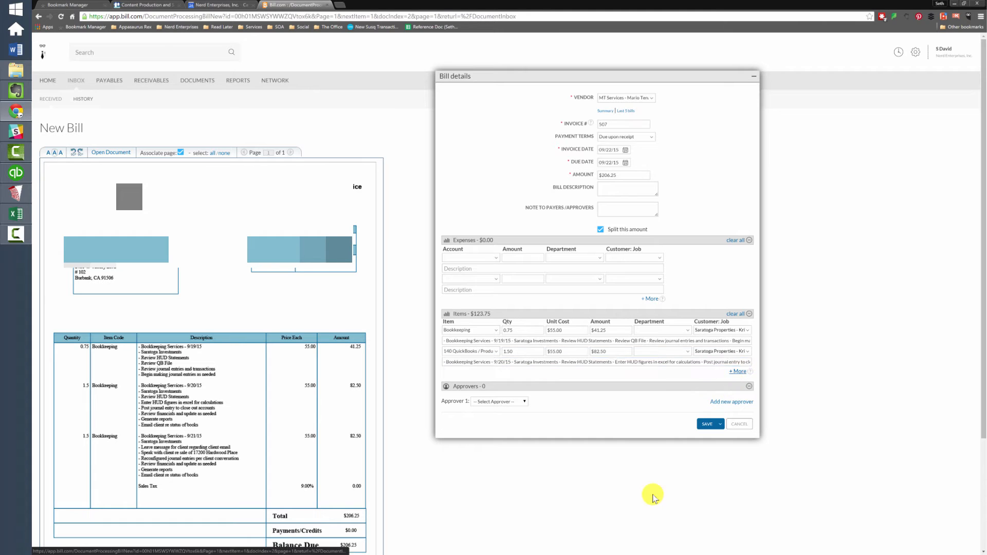
- Correct the second line's item to Bookkeeping and re-enter 1.5 at $55.00
{"action": "left_click", "coordinate": [486, 351]}
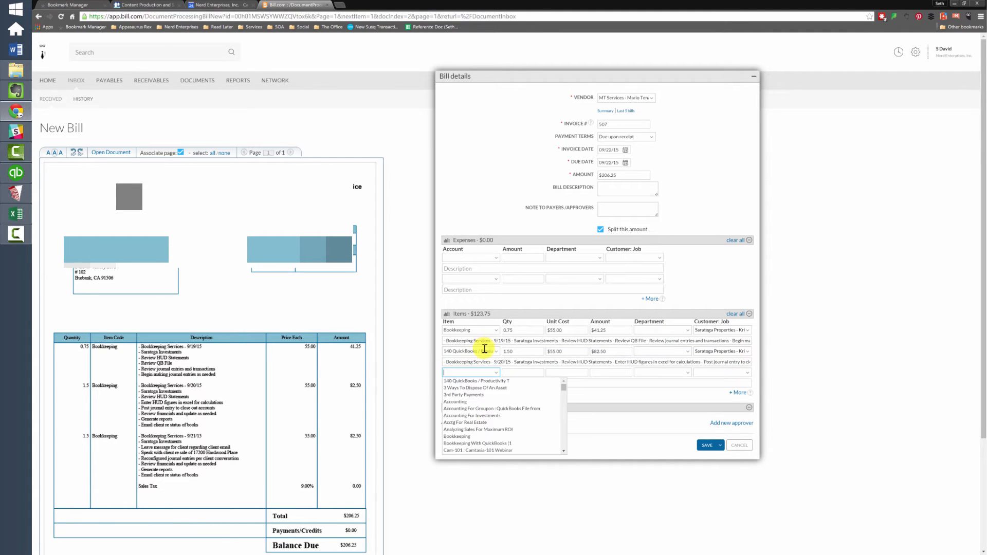
{"action": "key", "text": "ctrl+a"}
{"action": "type", "text": "book"}
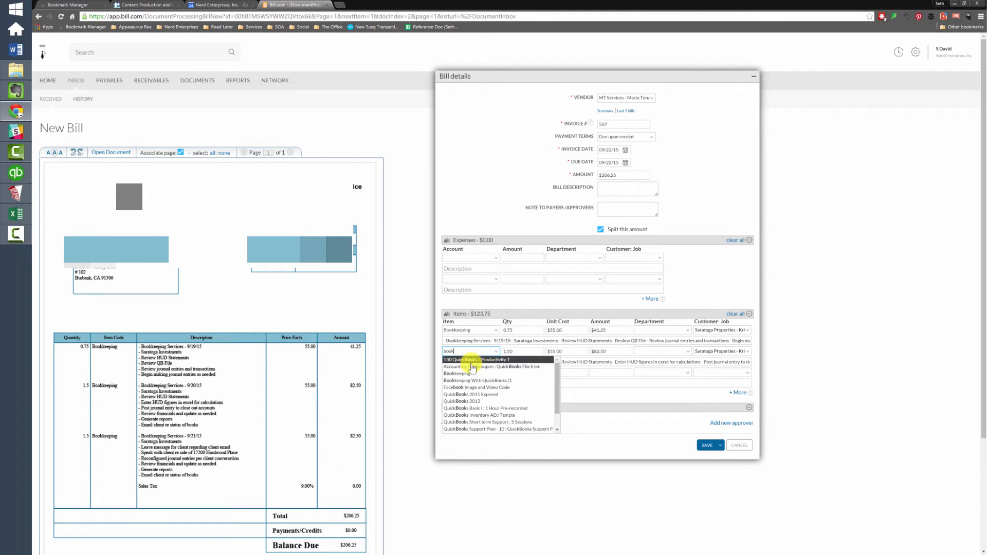
{"action": "left_click", "coordinate": [465, 374]}
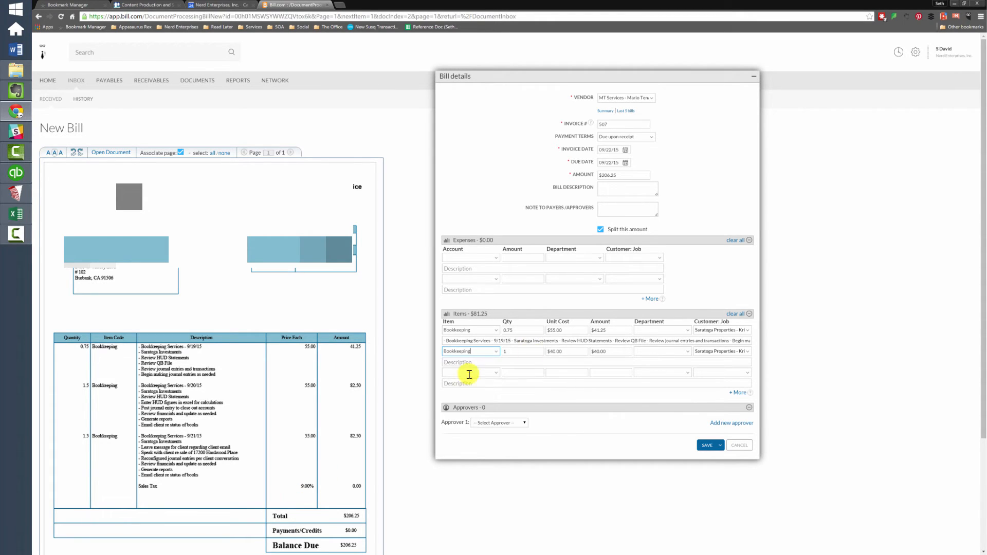
{"action": "double_click", "coordinate": [510, 353]}
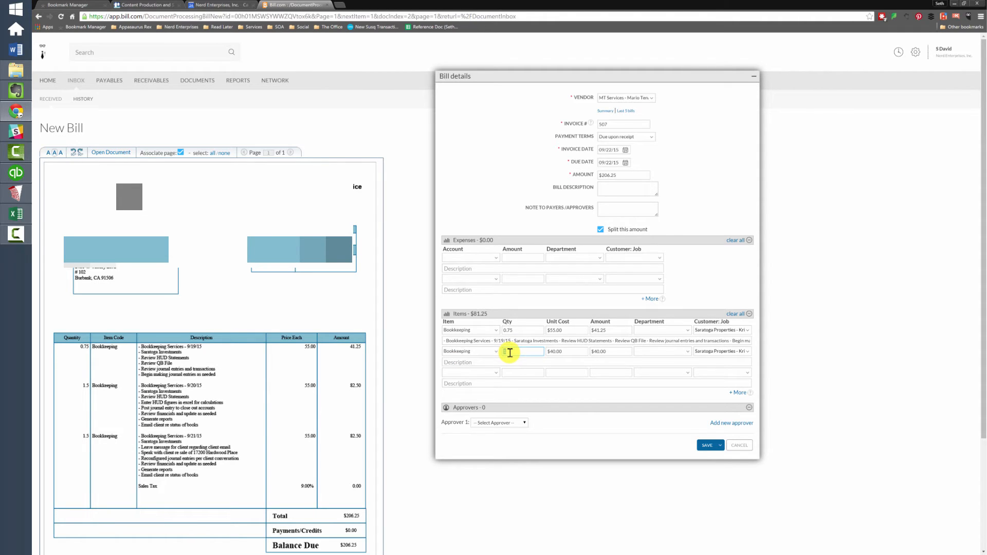
{"action": "type", "text": "1.5"}
{"action": "key", "text": "Tab"}
{"action": "type", "text": "55"}
{"action": "key", "text": "Tab"}
{"action": "key", "text": "Tab"}
{"action": "key", "text": "Tab"}
{"action": "key", "text": "Tab"}
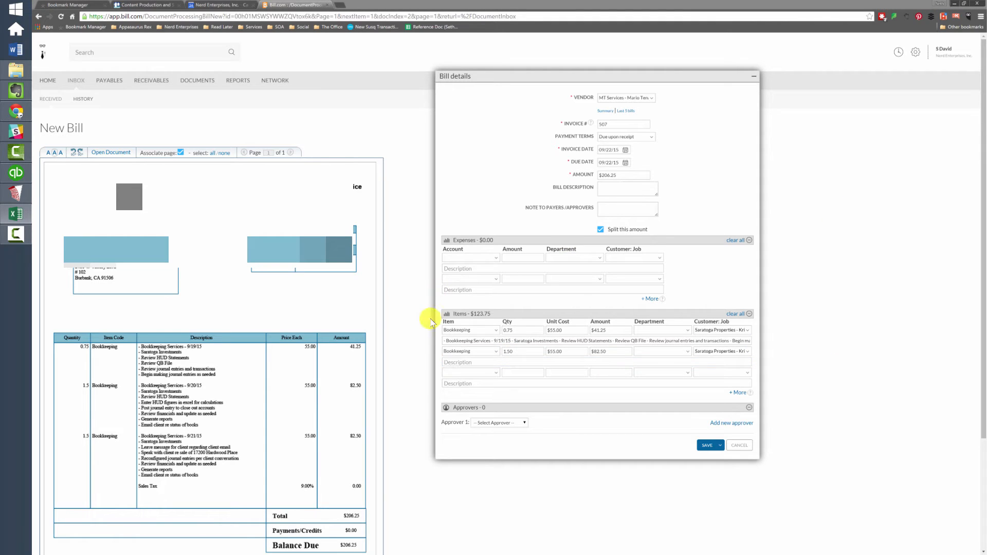
- Add a third Bookkeeping item line with quantity 1.5 at $55.00 unit cost
{"action": "left_click", "coordinate": [273, 488]}
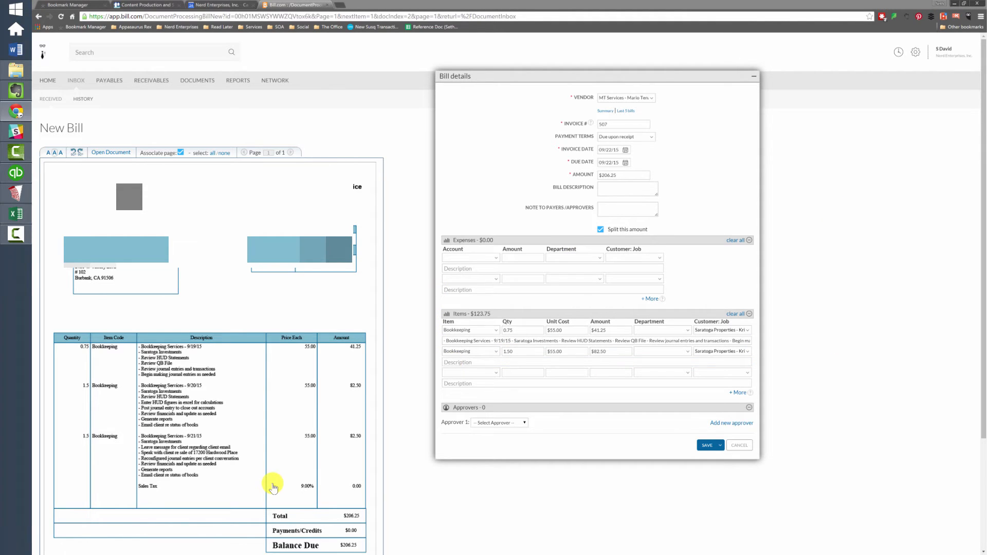
{"action": "left_click", "coordinate": [461, 372]}
{"action": "type", "text": "B"}
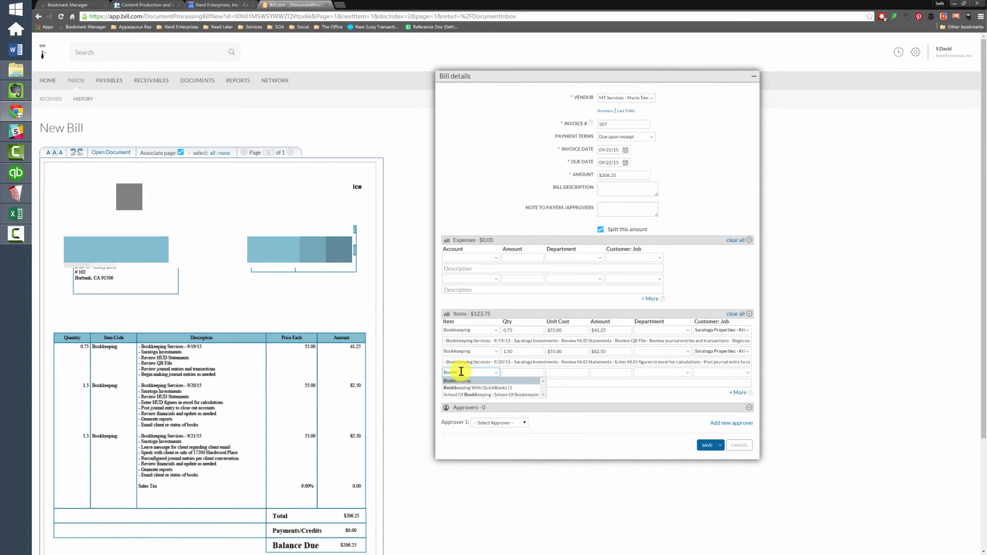
{"action": "type", "text": "ookk"}
{"action": "key", "text": "Tab"}
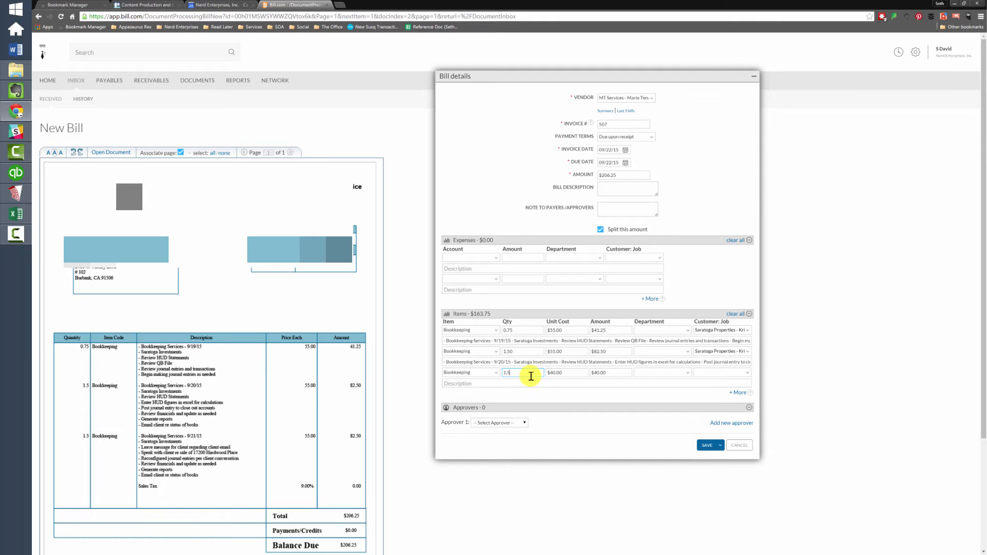
{"action": "key", "text": "Tab"}
{"action": "type", "text": "55"}
{"action": "key", "text": "Tab"}
{"action": "key", "text": "Tab"}
- Assign the third line to Saratoga Properties and paste the 9/21/15 description from Excel
{"action": "type", "text": "sara"}
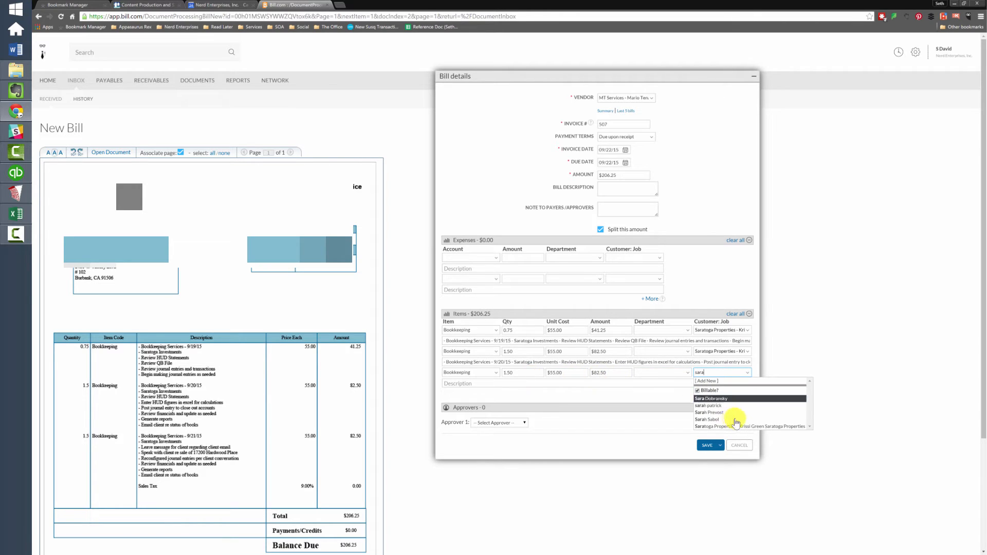
{"action": "left_click", "coordinate": [741, 428]}
{"action": "left_click", "coordinate": [447, 384]}
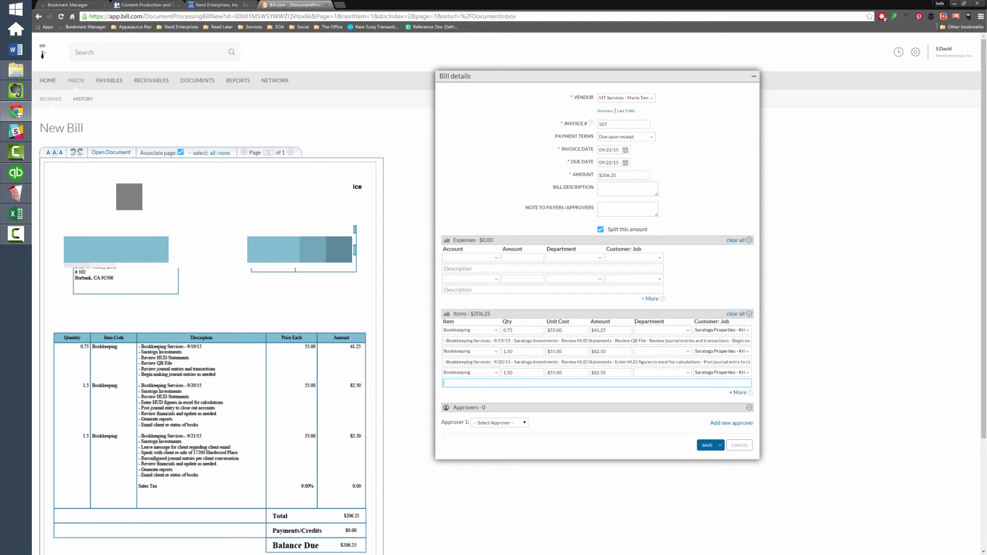
{"action": "key", "text": "alt+Tab"}
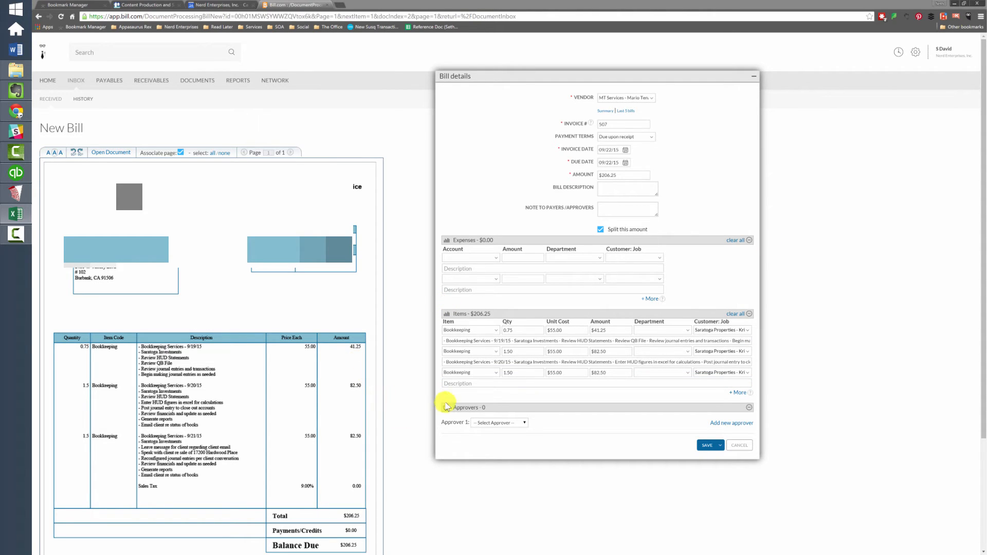
{"action": "key", "text": "alt+Tab"}
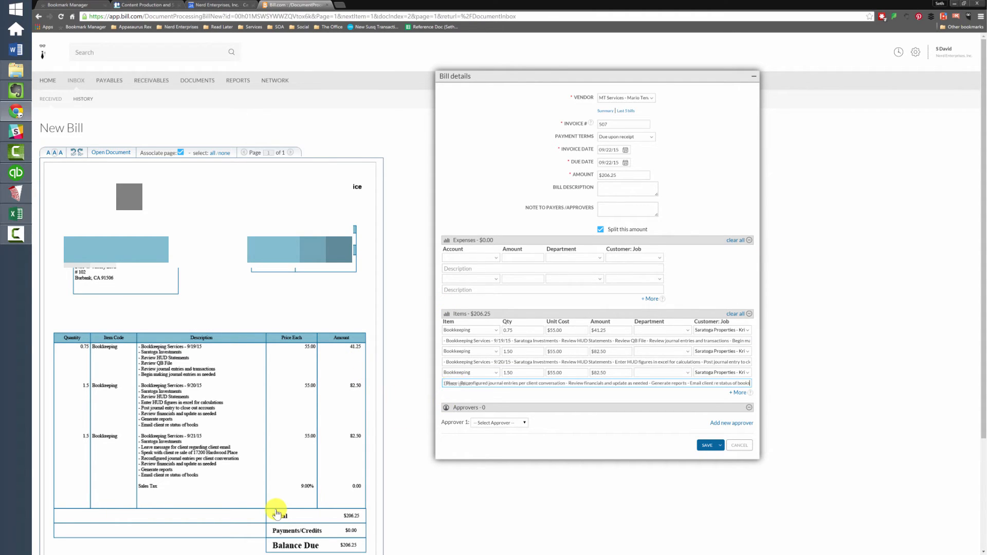
- Save the $206.25 MT Services bill, returning to the empty Received inbox
{"action": "left_click", "coordinate": [707, 446]}
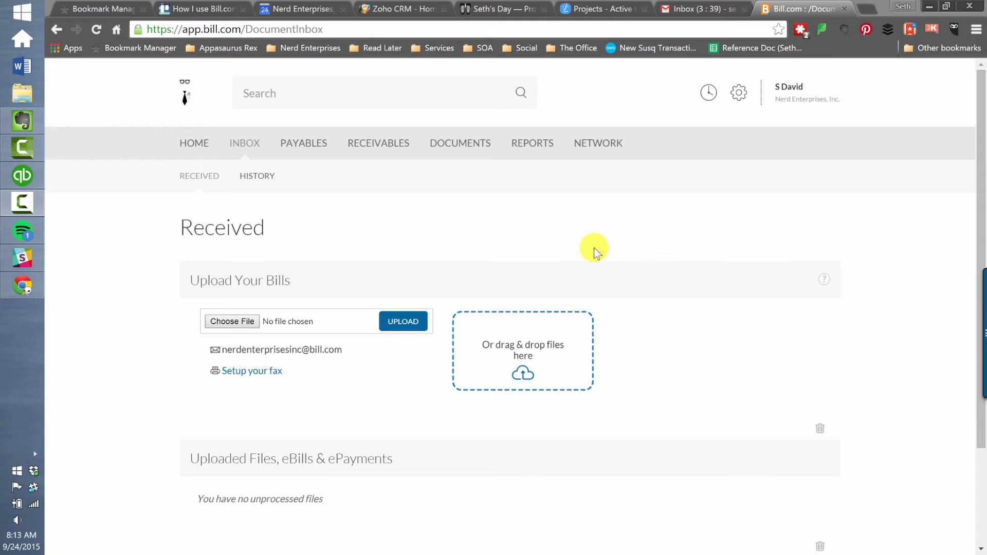
- Switch from the browser to the Windows Start screen's app tiles
{"action": "mouse_move", "coordinate": [302, 145]}
{"action": "left_click", "coordinate": [22, 19]}
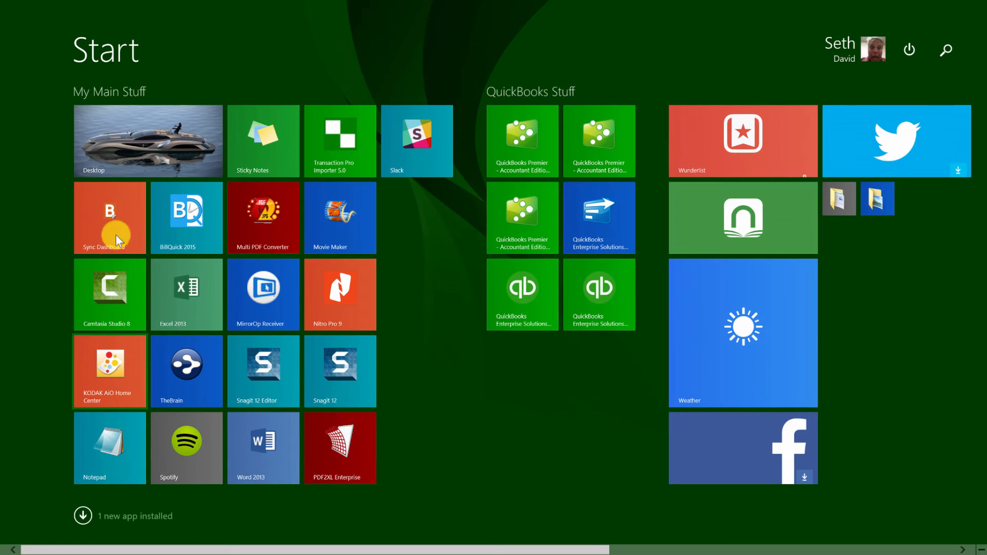
- Run a Bill.com Sync Dashboard sync with QuickBooks, then close the progress window and dashboard
{"action": "left_click", "coordinate": [116, 218]}
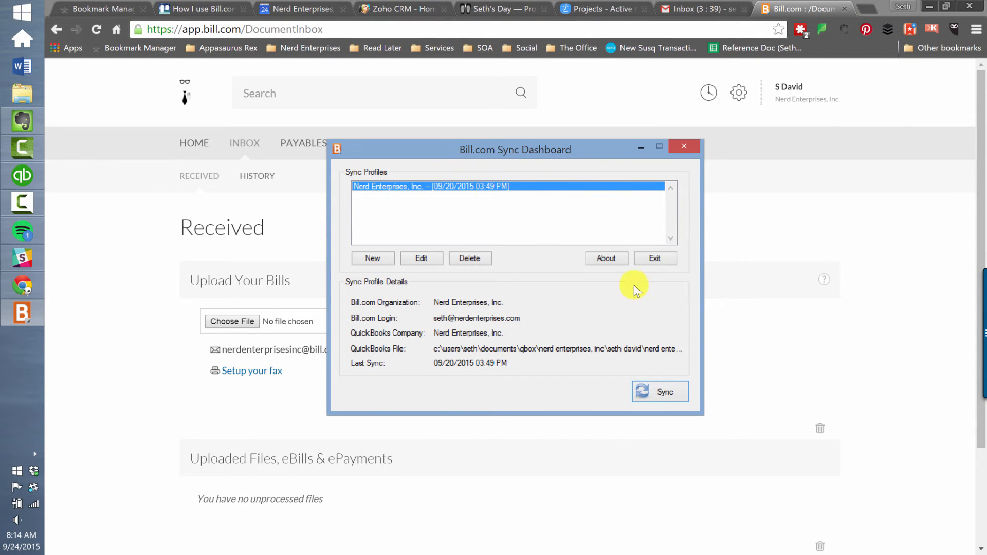
{"action": "left_click", "coordinate": [652, 390]}
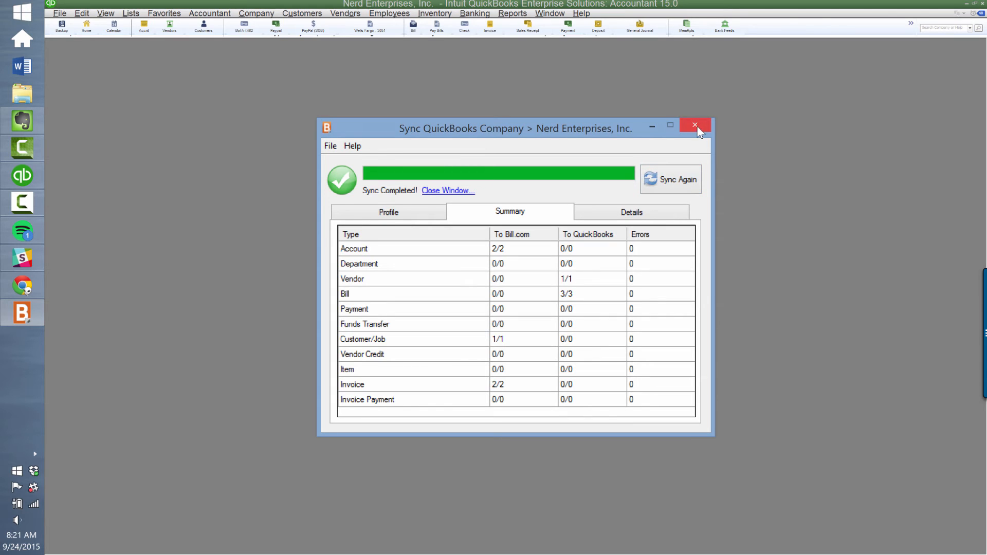
{"action": "left_click", "coordinate": [695, 127]}
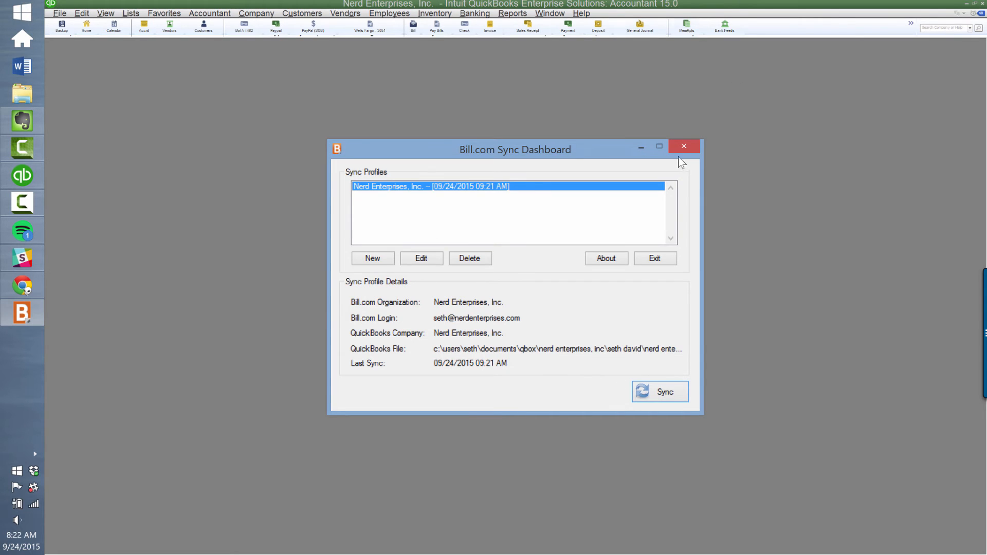
{"action": "left_click", "coordinate": [684, 146]}
- Open the Unbilled Costs by Job report from the MemRpts memorized report list
{"action": "left_click", "coordinate": [686, 26]}
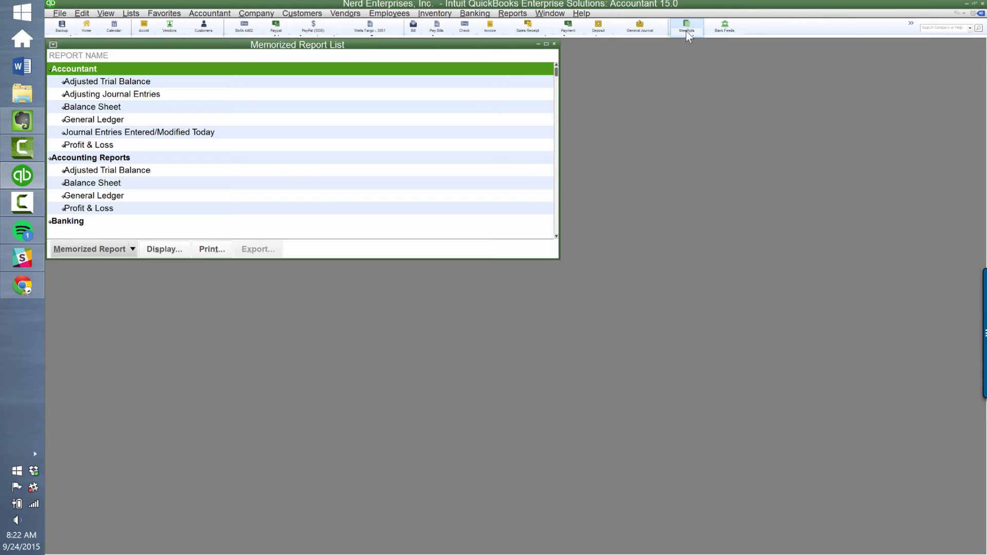
{"action": "scroll", "coordinate": [260, 200], "scroll_direction": "down", "scroll_amount": 7}
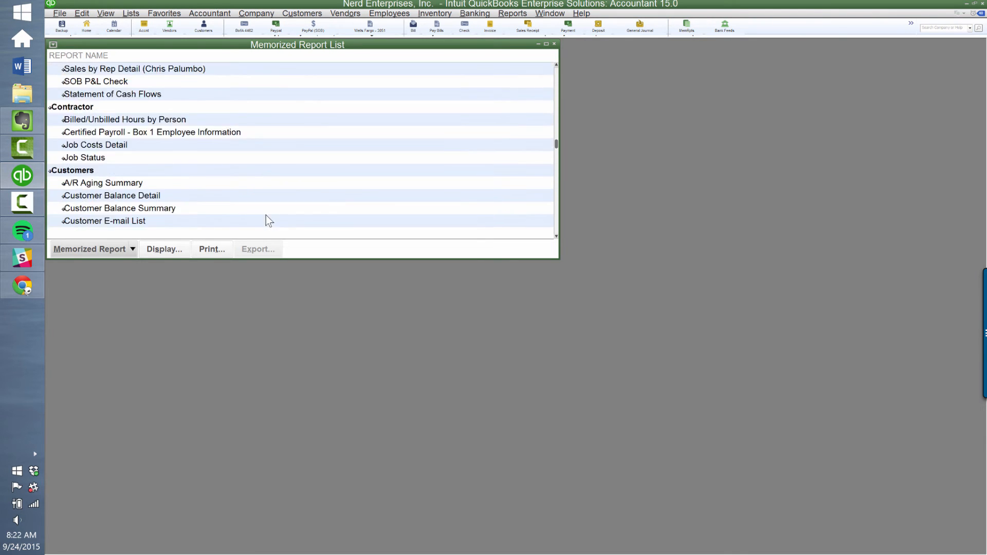
{"action": "scroll", "coordinate": [268, 215], "scroll_direction": "down", "scroll_amount": 4}
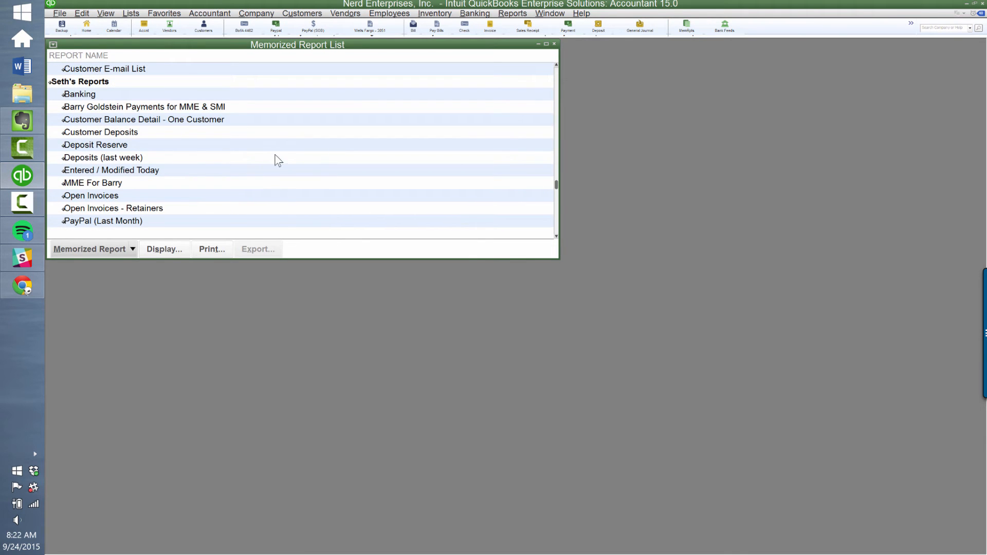
{"action": "scroll", "coordinate": [277, 159], "scroll_direction": "down", "scroll_amount": 4}
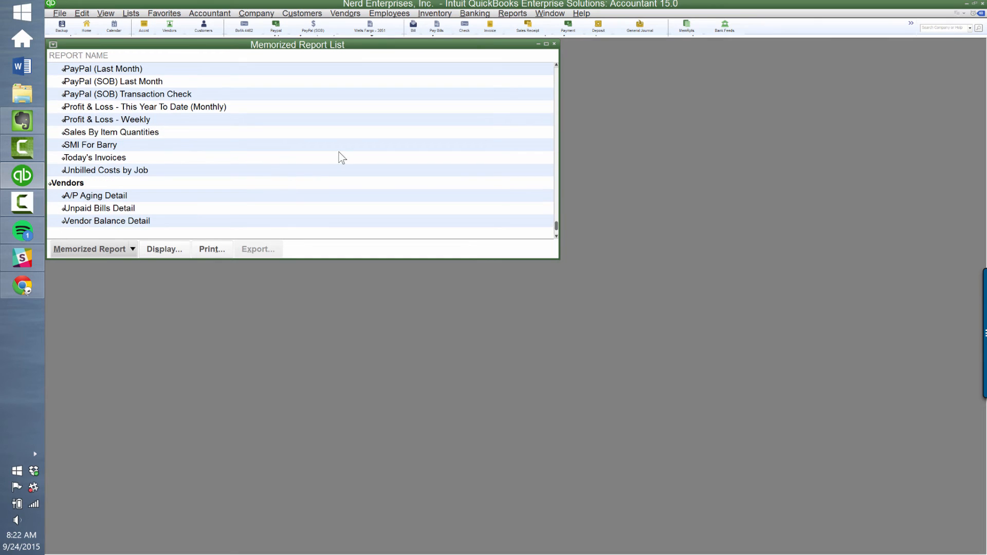
{"action": "left_click", "coordinate": [120, 171]}
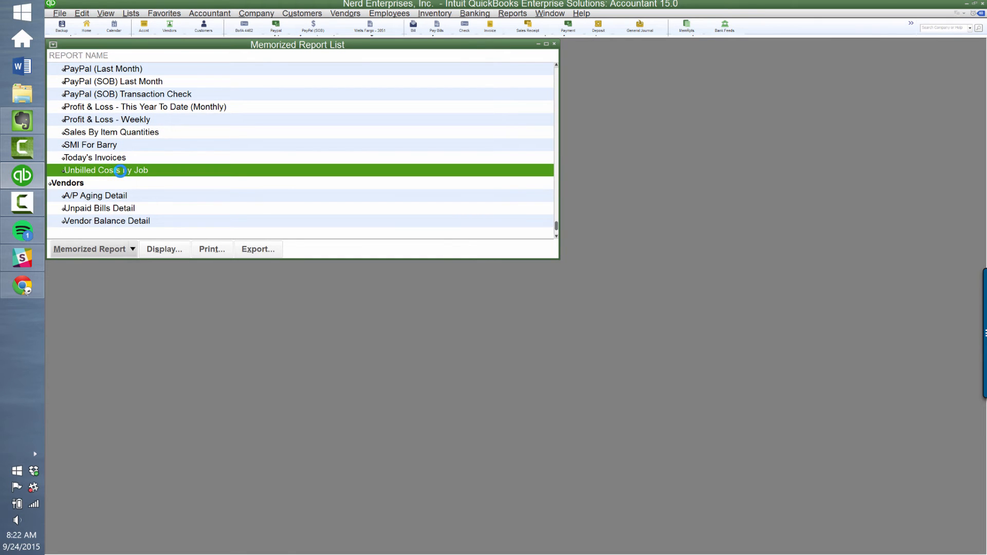
{"action": "double_click", "coordinate": [120, 171]}
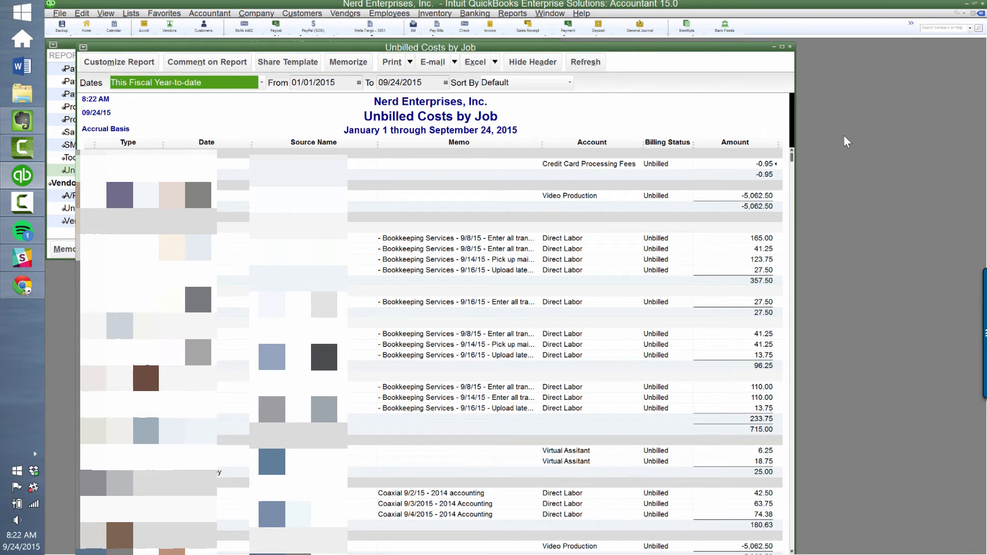
- Make the PayPal check's -0.95 Credit Card Processing Fees line non-billable and record the change
{"action": "double_click", "coordinate": [765, 164]}
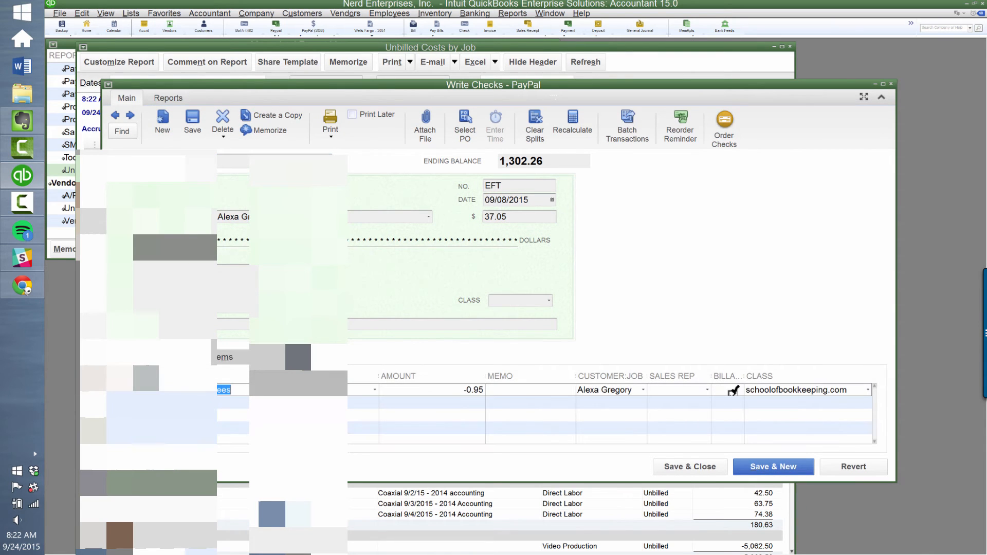
{"action": "left_click", "coordinate": [699, 467]}
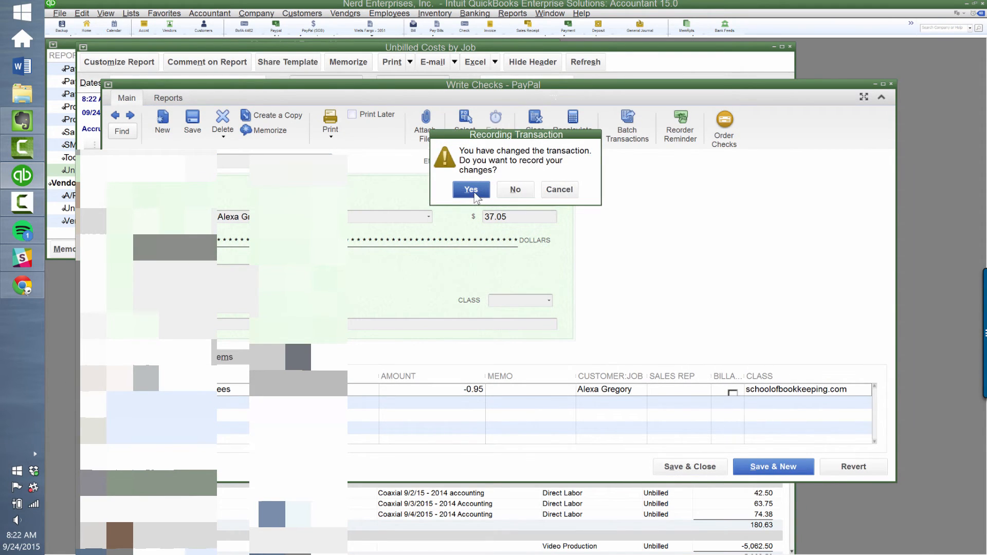
{"action": "left_click", "coordinate": [475, 195]}
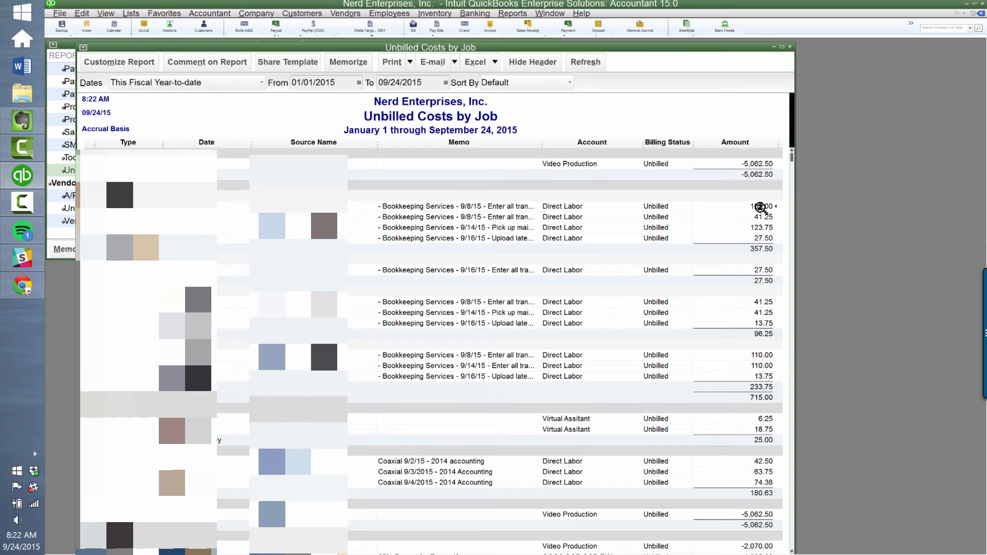
- Start a new invoice for the BLVD Partners 7th Place job, keeping the 09/24/2015 date
{"action": "double_click", "coordinate": [761, 207]}
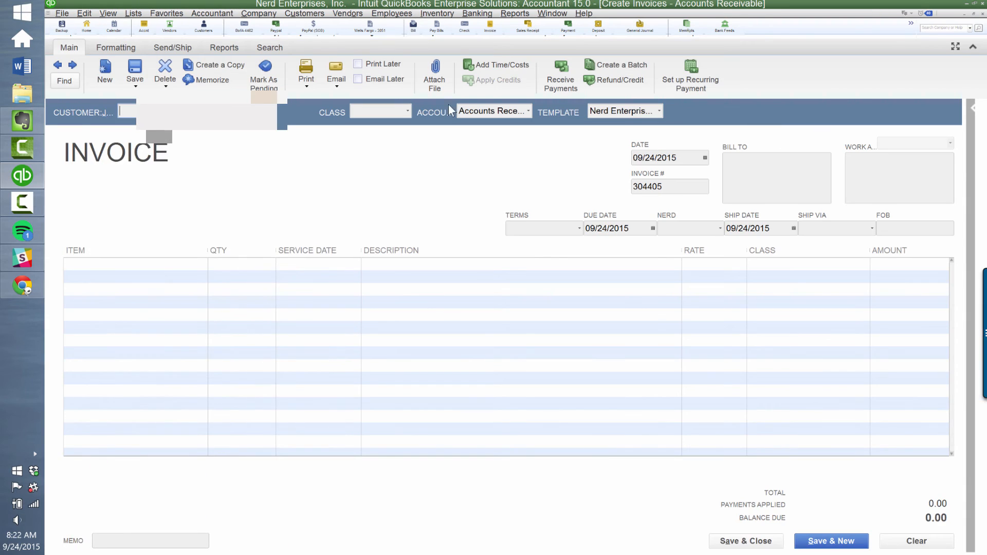
{"action": "type", "text": "BLV"}
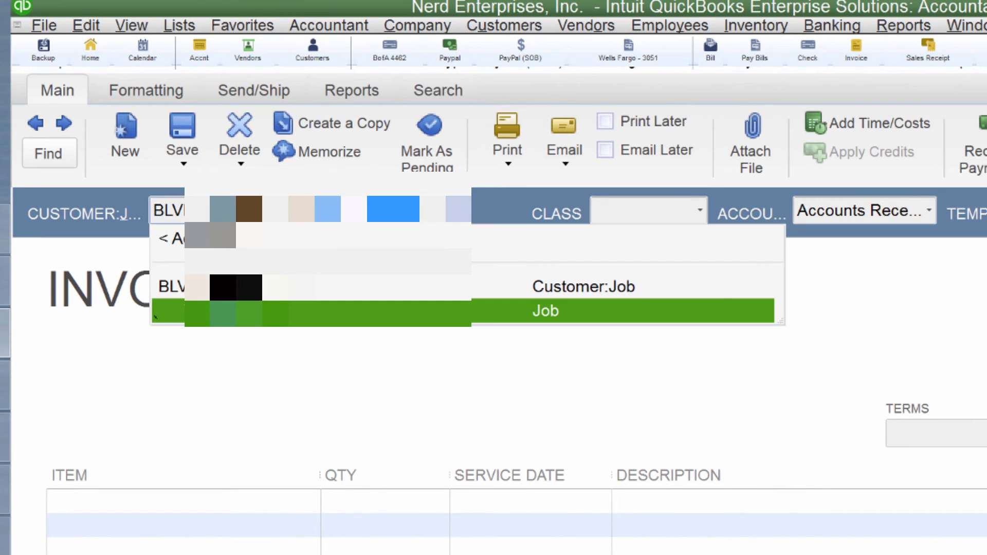
{"action": "key", "text": "Tab"}
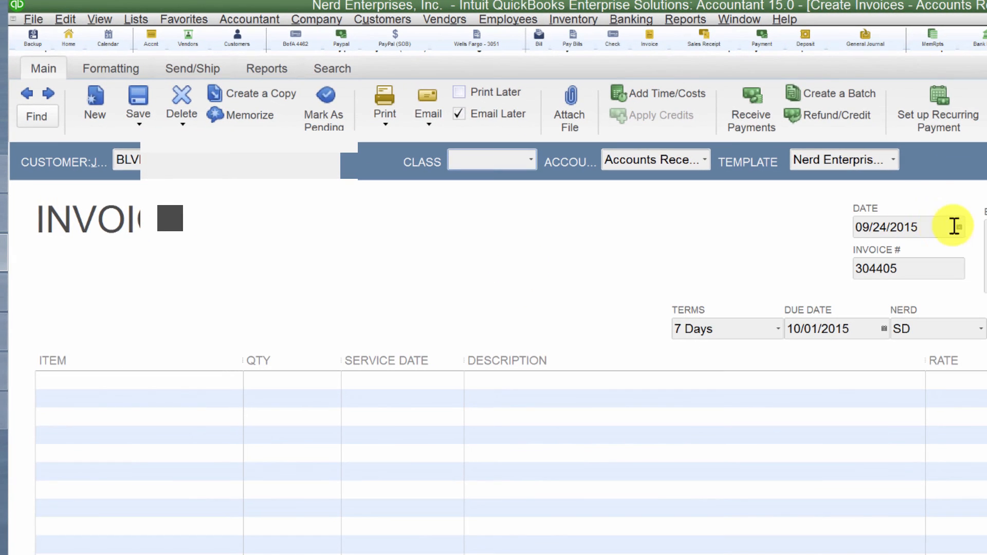
{"action": "left_click", "coordinate": [941, 227]}
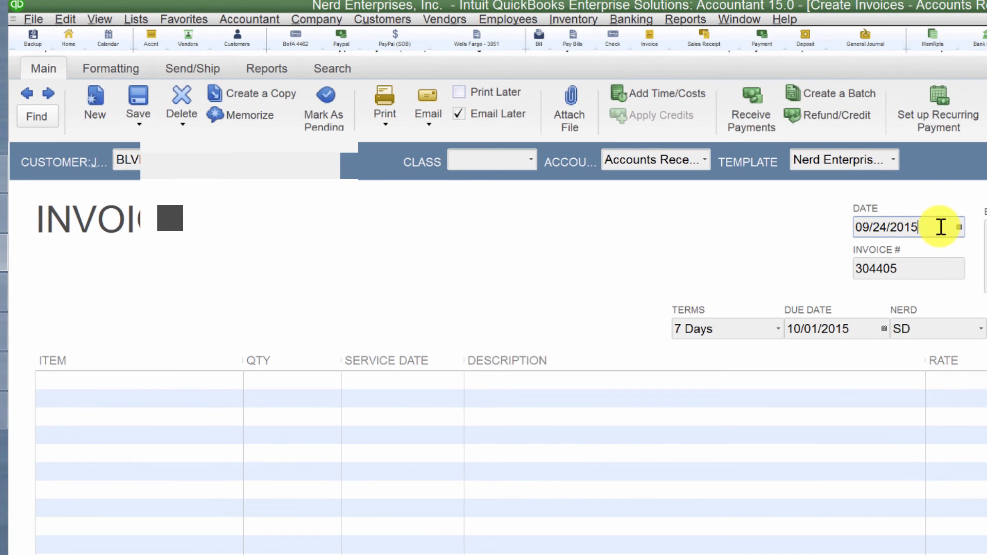
{"action": "left_click_drag", "start_coordinate": [941, 227], "coordinate": [754, 226]}
{"action": "left_click", "coordinate": [929, 225]}
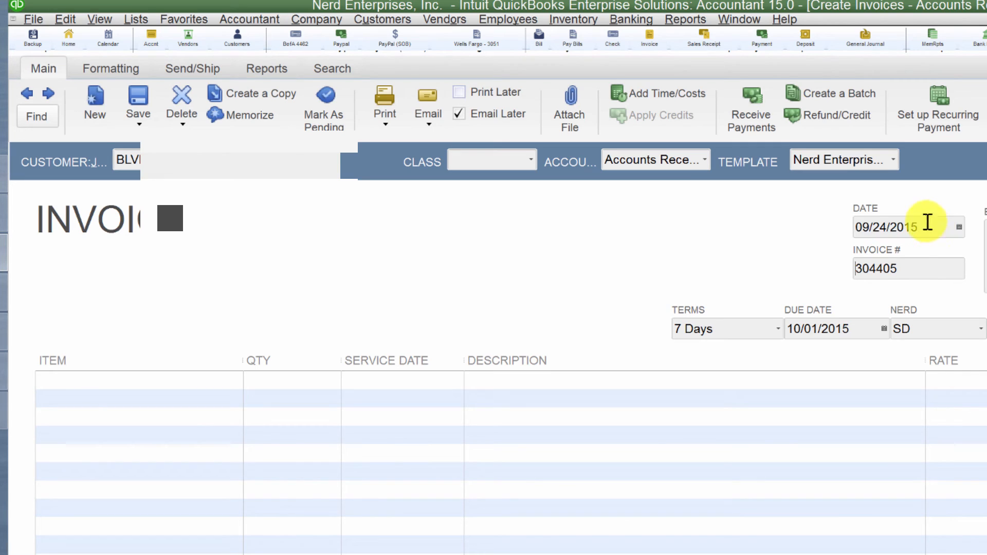
{"action": "key", "text": "Tab"}
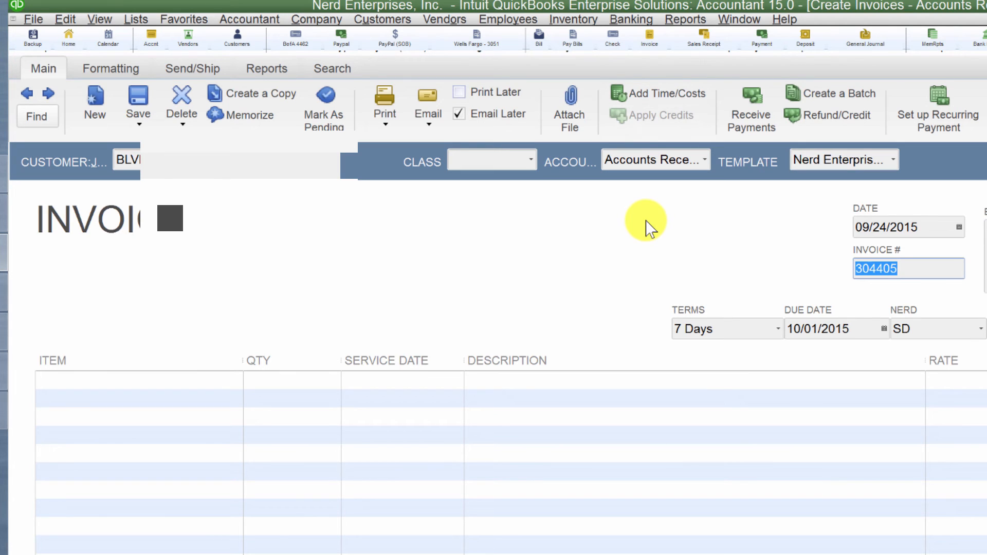
- Add all four unbilled item charges, totalling 782.50, to the invoice
{"action": "left_click", "coordinate": [659, 99]}
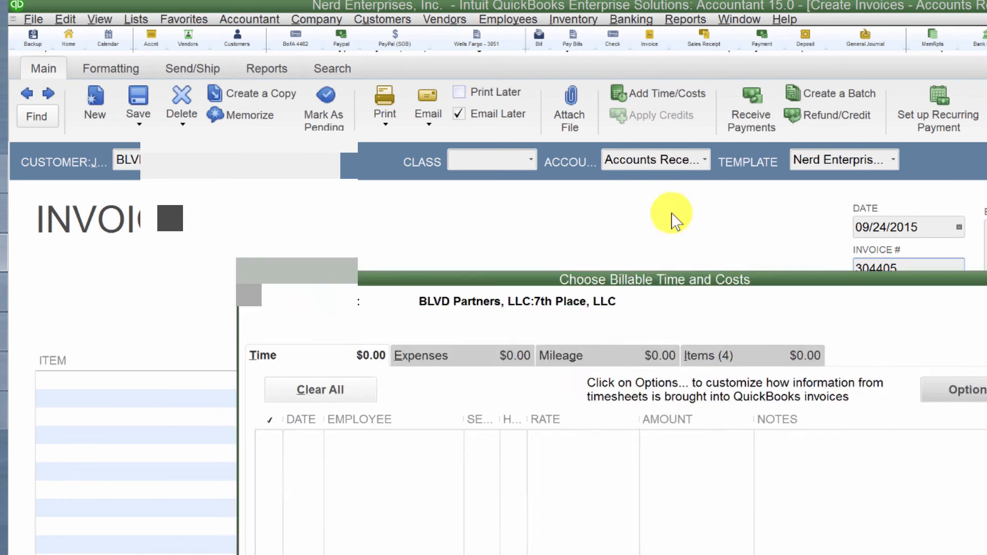
{"action": "left_click", "coordinate": [693, 221]}
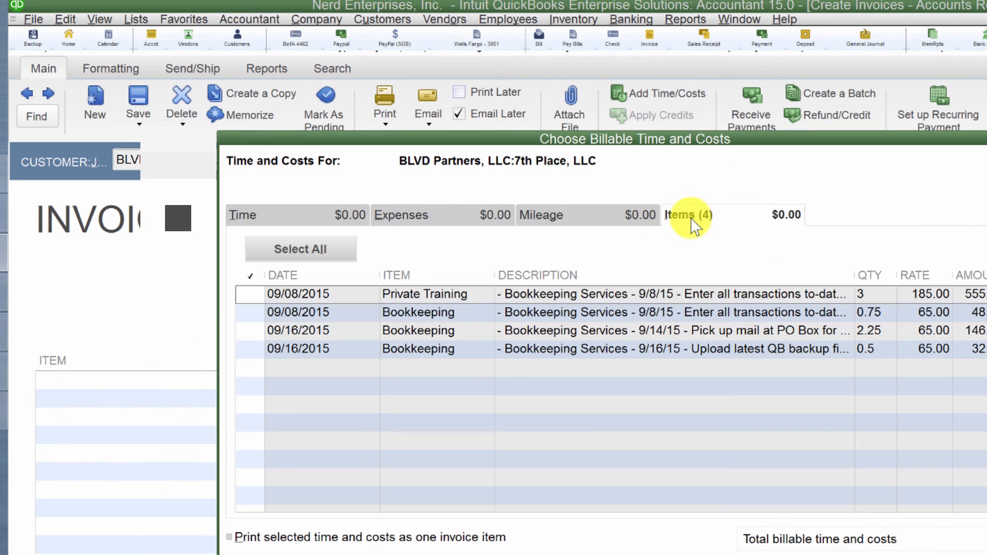
{"action": "left_click", "coordinate": [300, 254]}
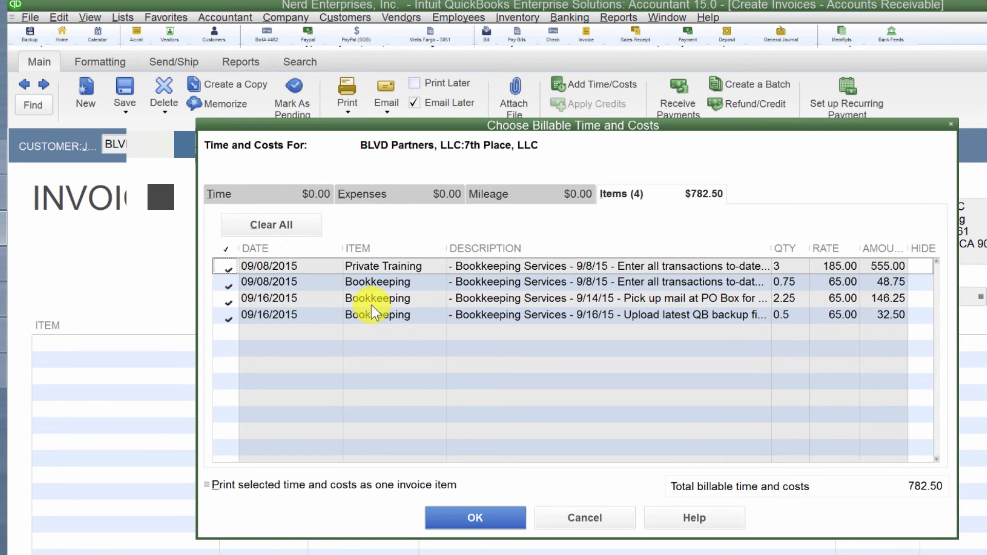
{"action": "left_click", "coordinate": [471, 517]}
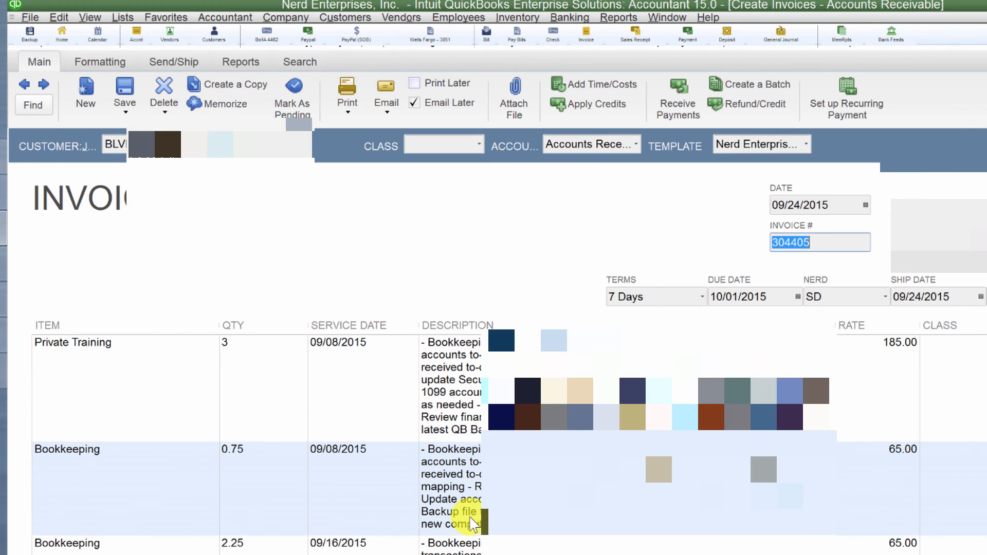
- Change the first line's item from Private Training to Bookkeeping at a 65.00 rate
{"action": "left_click", "coordinate": [142, 343]}
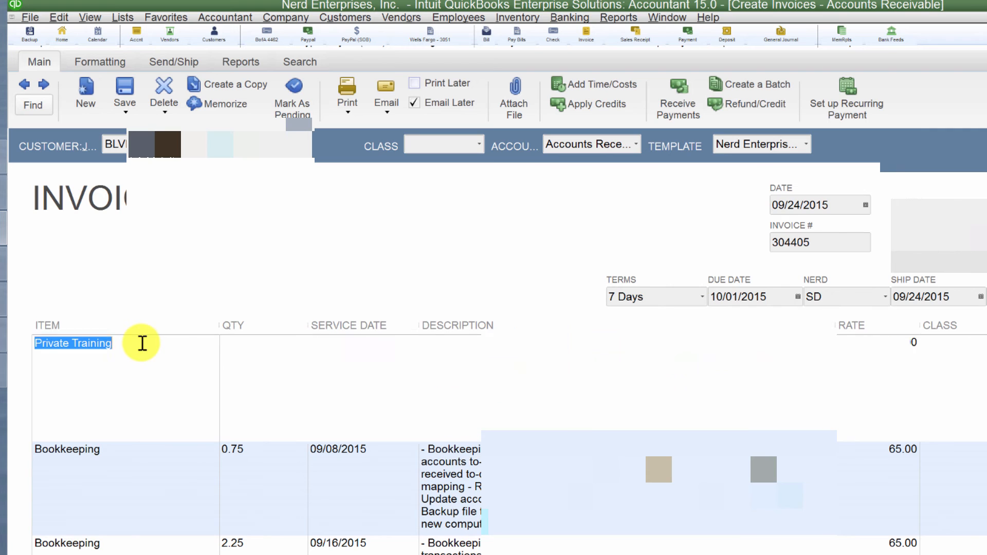
{"action": "type", "text": "Bookkeeping"}
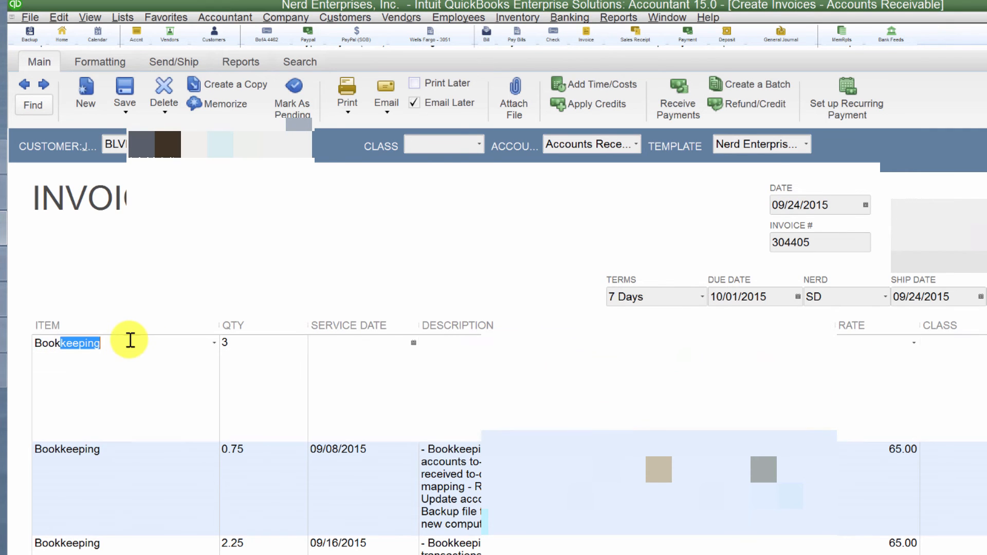
{"action": "key", "text": "Tab"}
{"action": "key", "text": "Tab"}
{"action": "key", "text": "Tab"}
{"action": "key", "text": "Tab"}
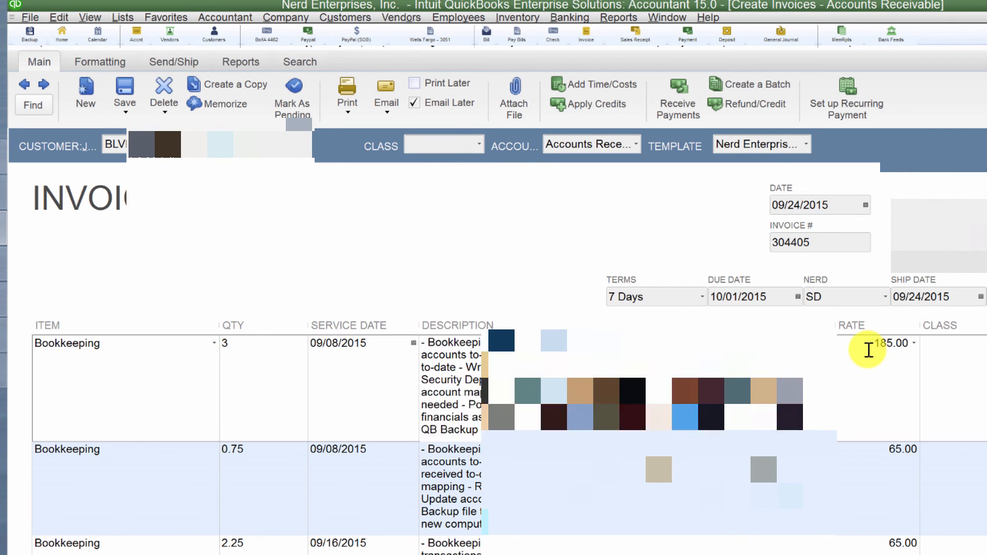
{"action": "type", "text": "65"}
{"action": "key", "text": "Tab"}
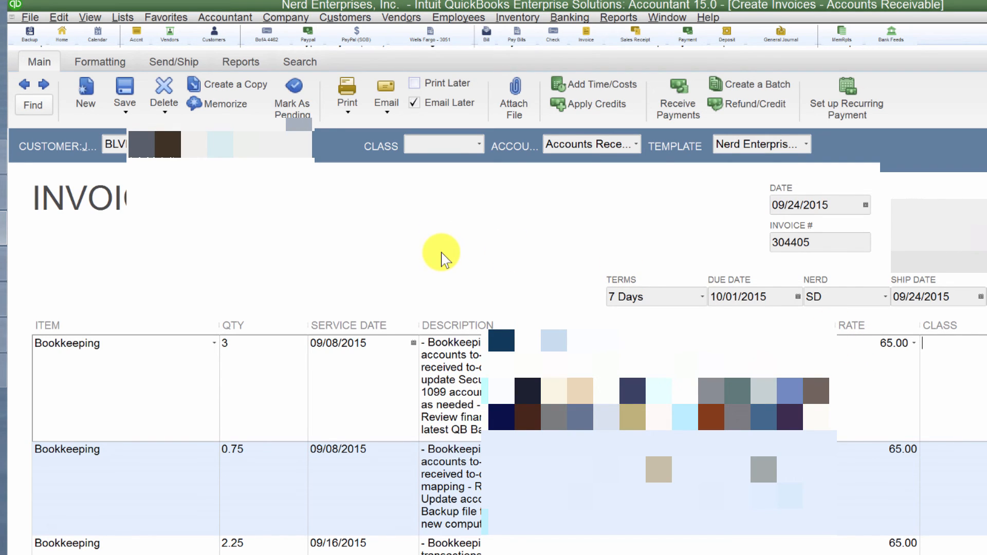
{"action": "left_click", "coordinate": [489, 393]}
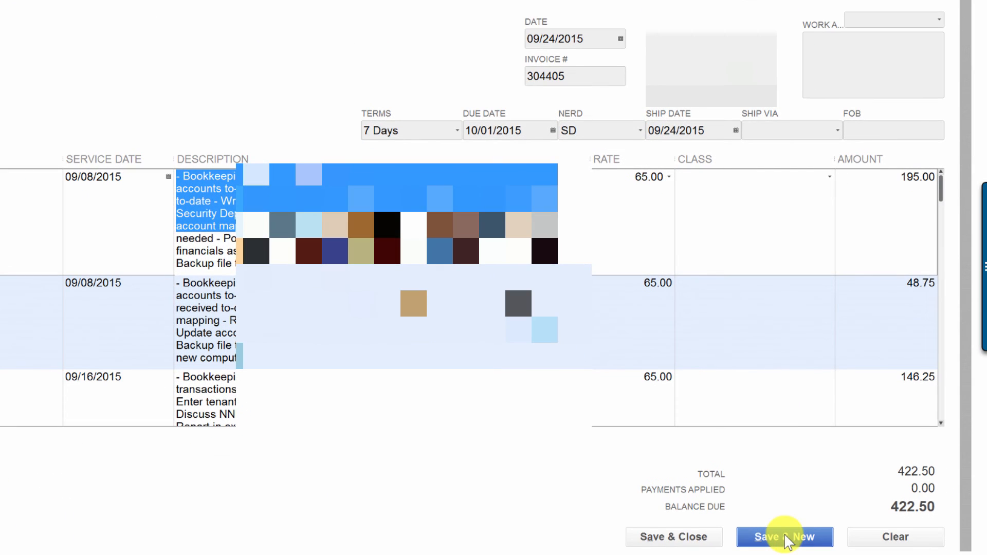
- Save the $422.50 invoice despite missing classes and dismiss the spelling check
{"action": "left_click", "coordinate": [689, 537]}
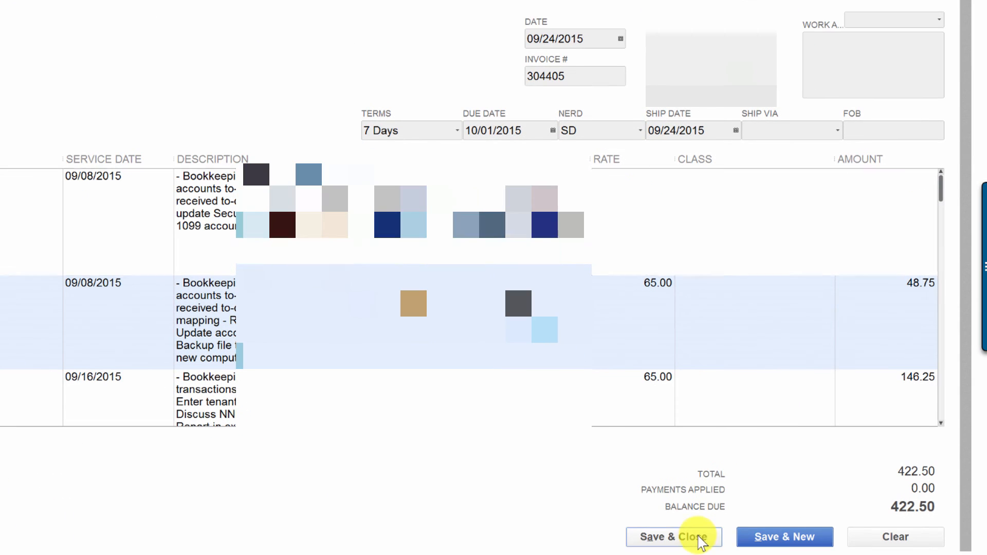
{"action": "left_click", "coordinate": [310, 105]}
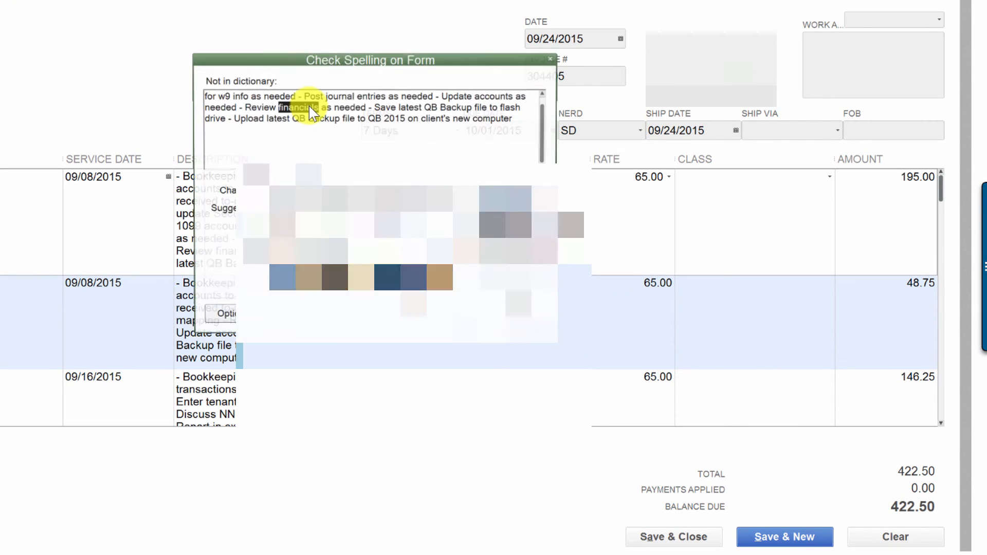
{"action": "left_click", "coordinate": [507, 319]}
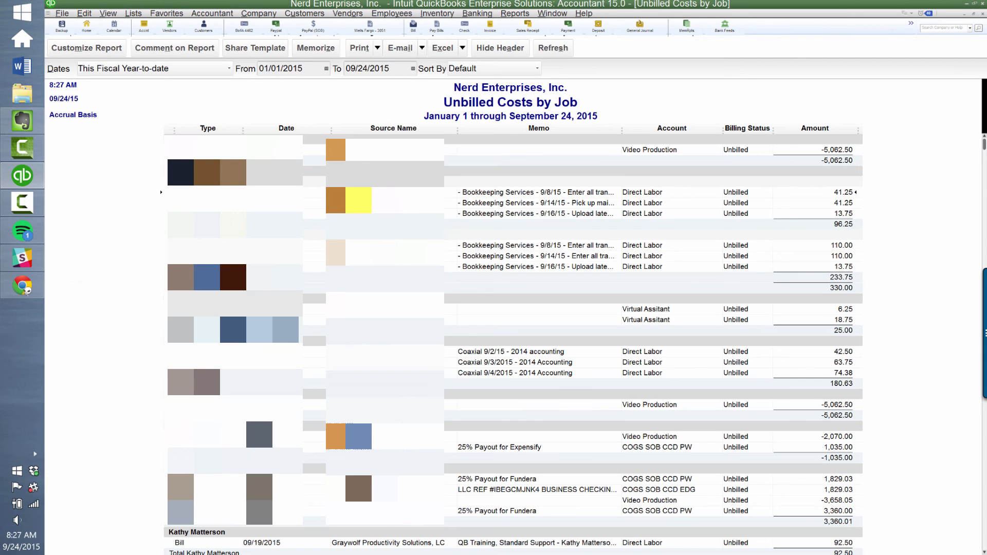
- Start a new invoice for the BLVD RE Investors job and select all three billable item charges
{"action": "key", "text": "ctrl+i"}
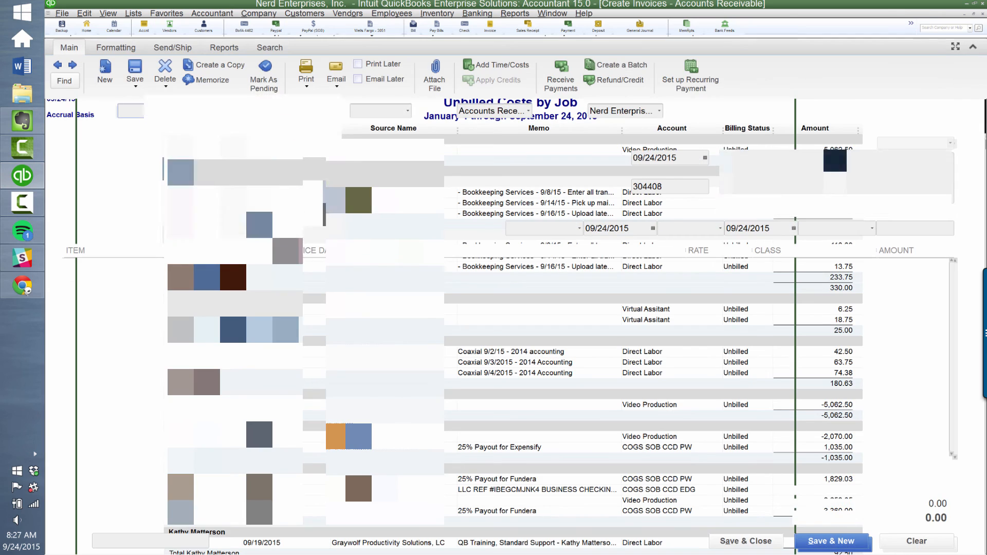
{"action": "type", "text": "BLVD"}
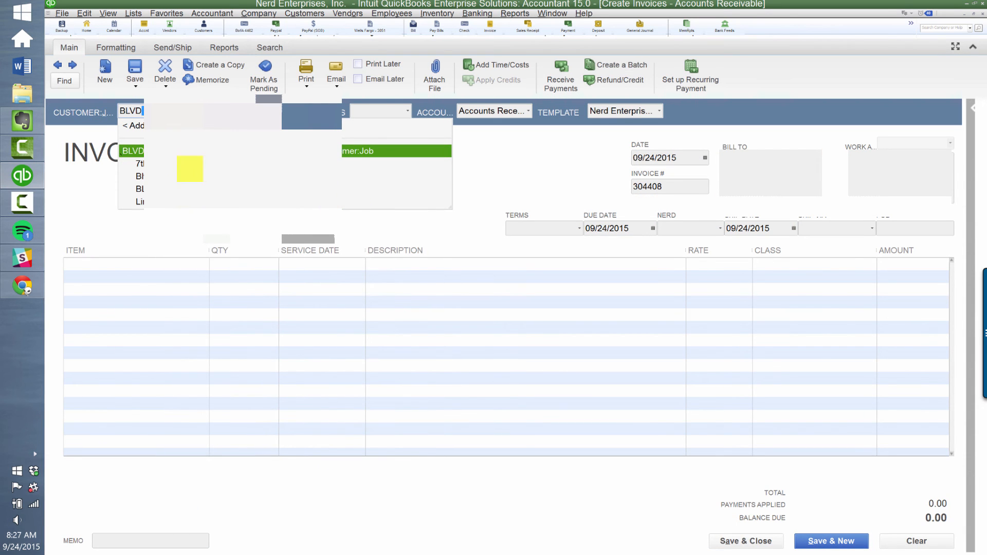
{"action": "left_click", "coordinate": [495, 67]}
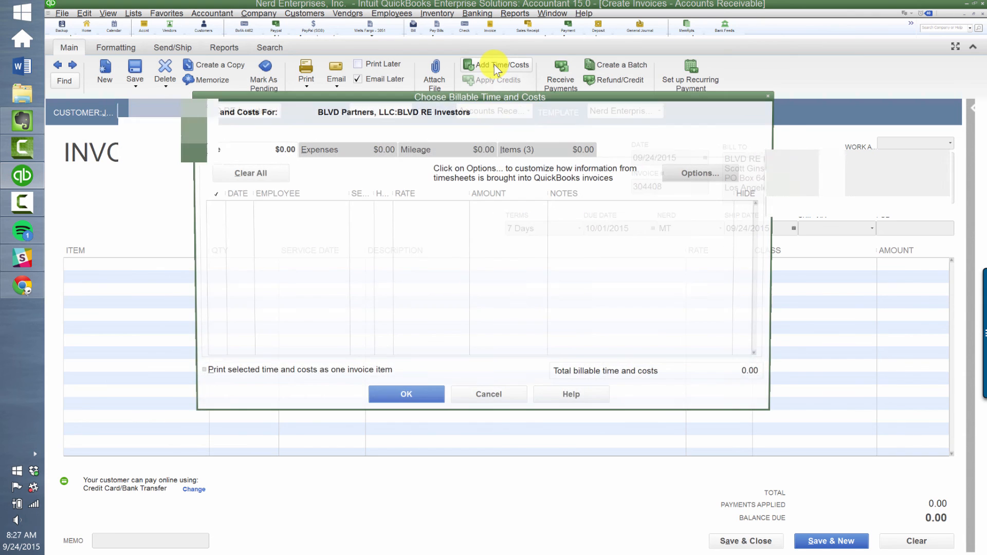
{"action": "left_click", "coordinate": [530, 150]}
{"action": "left_click", "coordinate": [249, 173]}
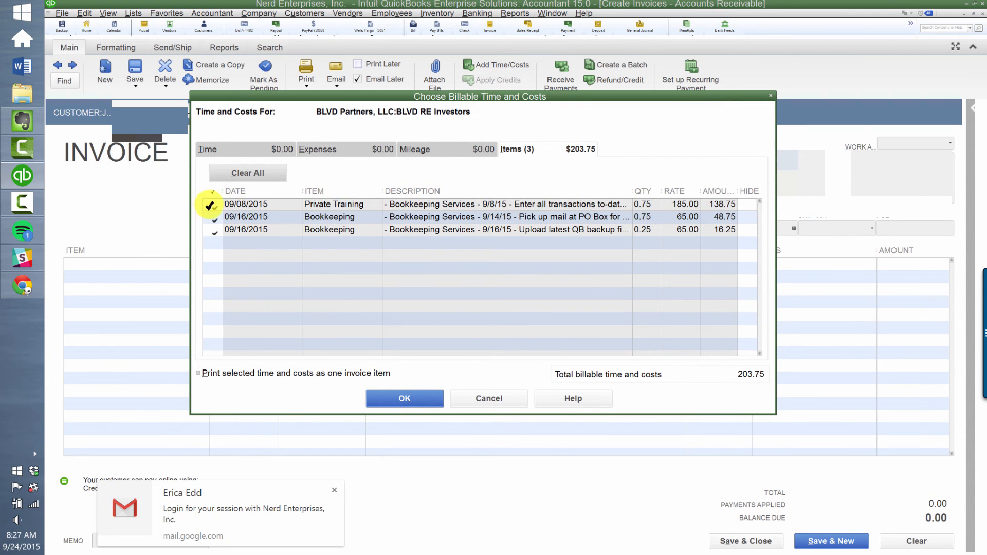
- Exclude Private Training, add the two Bookkeeping charges totalling 65.00, and save the invoice
{"action": "left_click", "coordinate": [217, 206]}
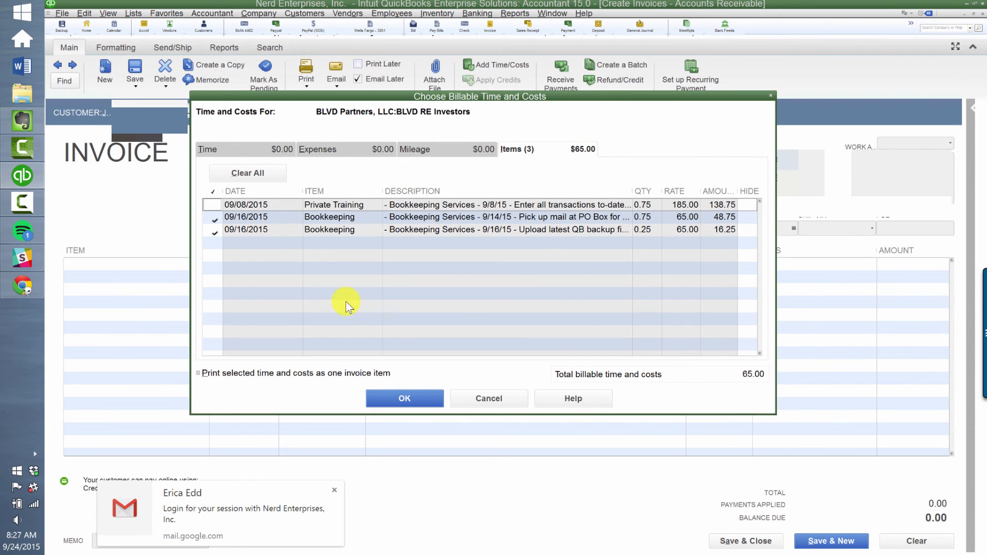
{"action": "left_click", "coordinate": [408, 396]}
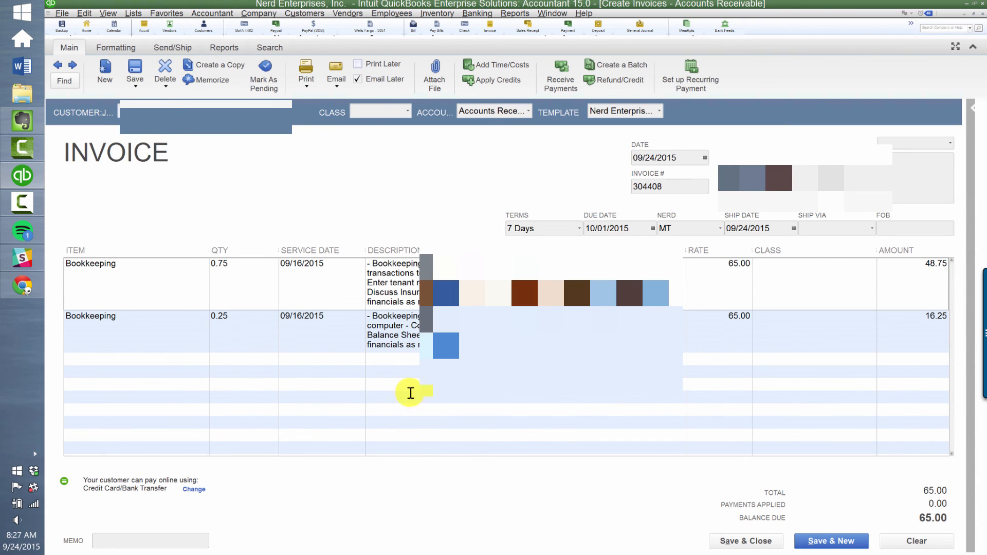
{"action": "left_click", "coordinate": [745, 547]}
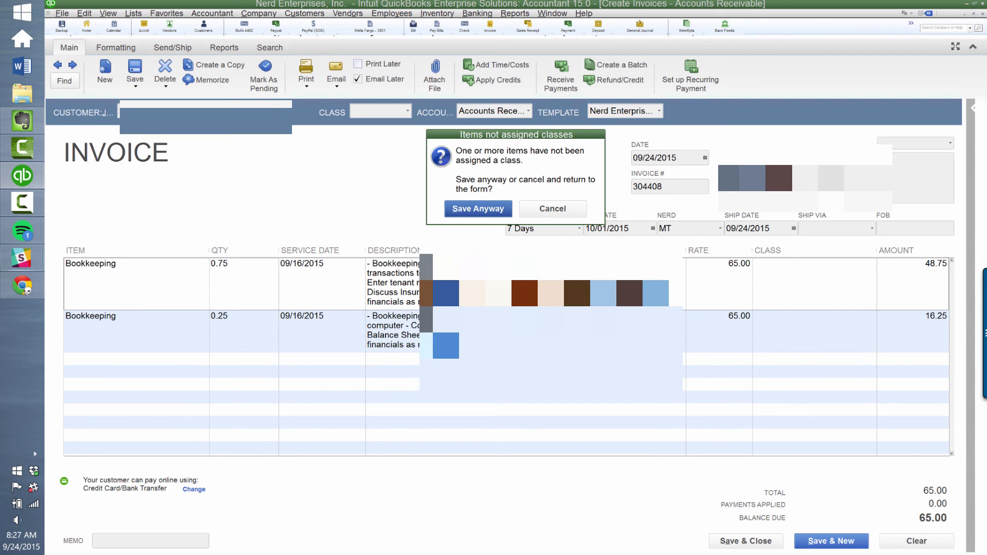
{"action": "left_click", "coordinate": [457, 210]}
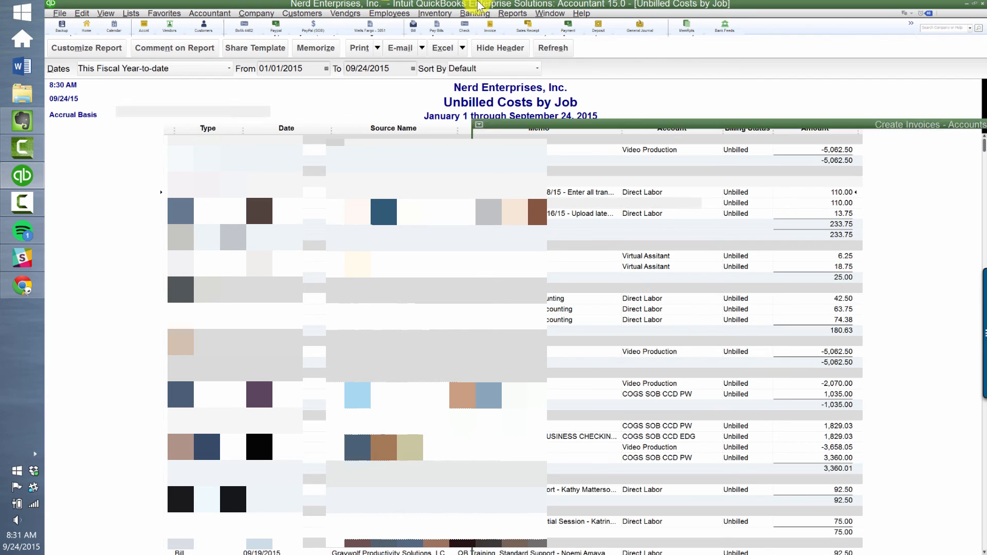
- Create an invoice for the Linrose Property job with its three Bookkeeping items totalling 276.25
{"action": "left_click", "coordinate": [488, 26]}
{"action": "type", "text": "Linda"}
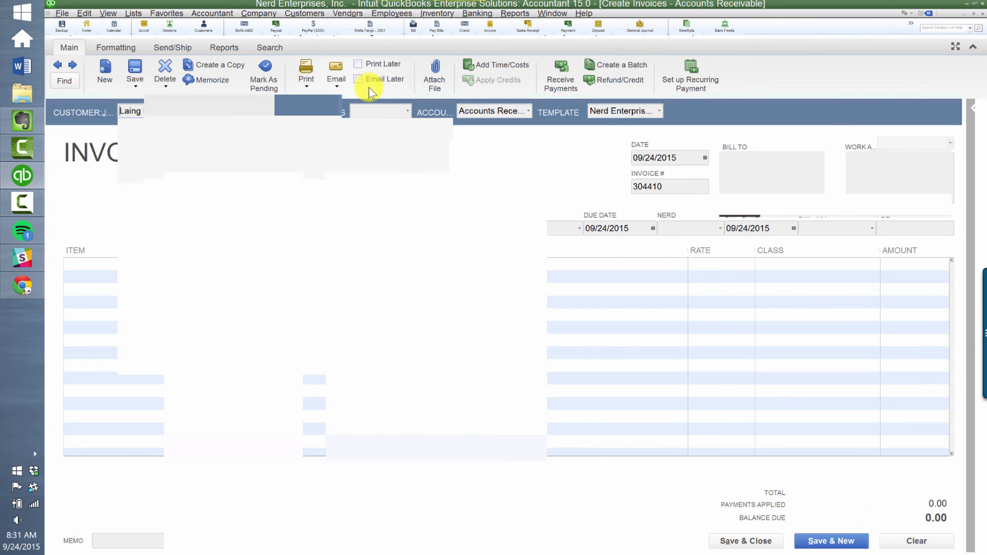
{"action": "key", "text": "Tab"}
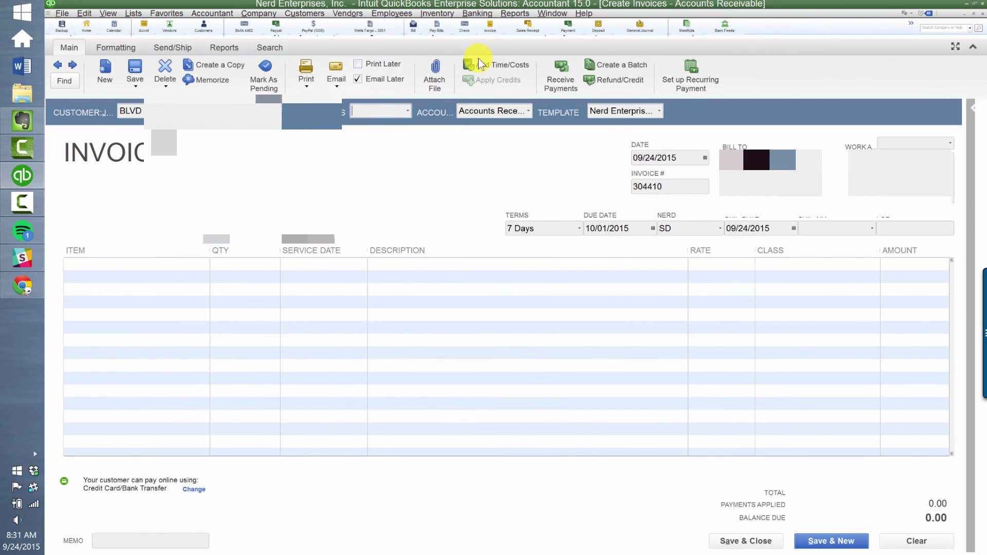
{"action": "left_click", "coordinate": [485, 62]}
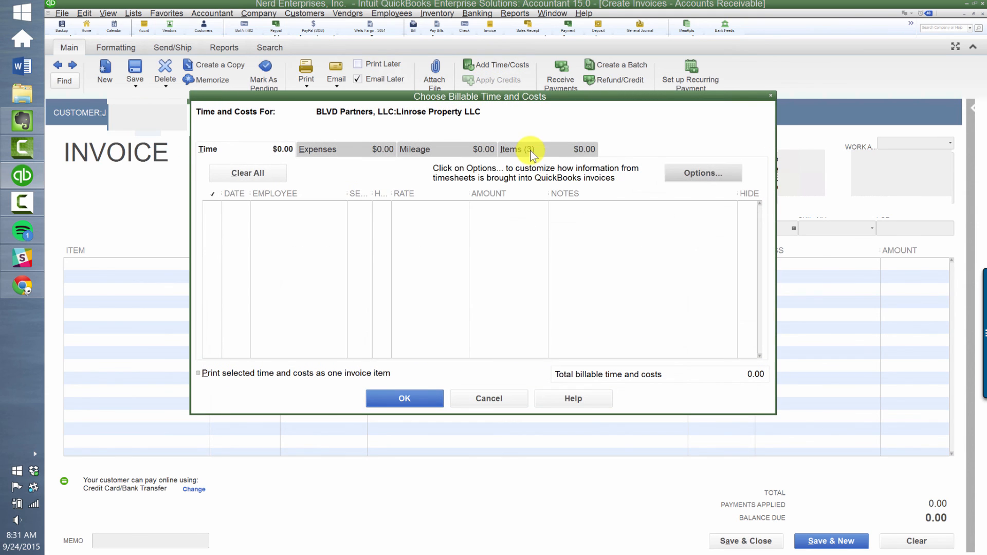
{"action": "left_click", "coordinate": [522, 149]}
{"action": "left_click", "coordinate": [273, 172]}
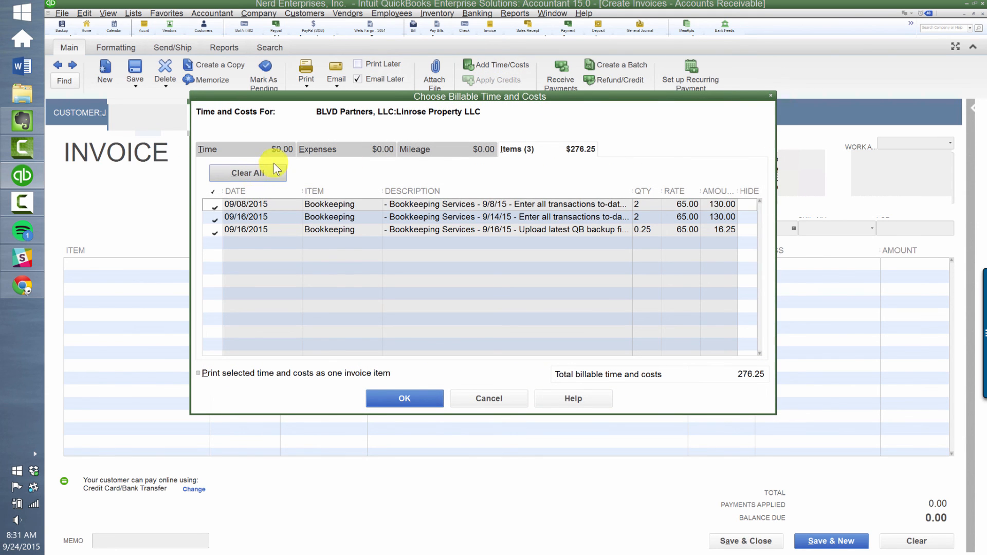
{"action": "left_click", "coordinate": [418, 396]}
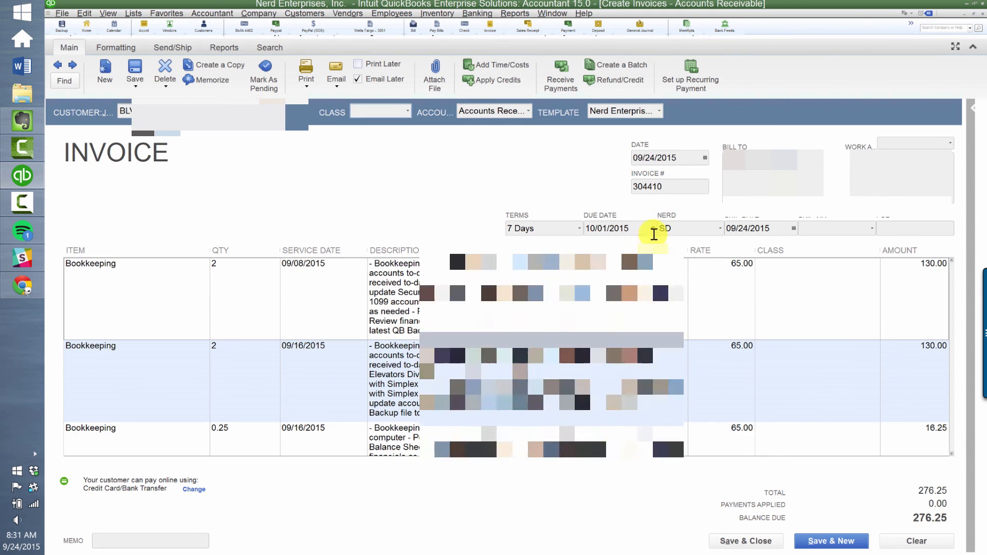
- Save the Linrose invoice despite missing classes, skip spell check, and review the refreshed Unbilled Costs by Job report
{"action": "left_click", "coordinate": [742, 545]}
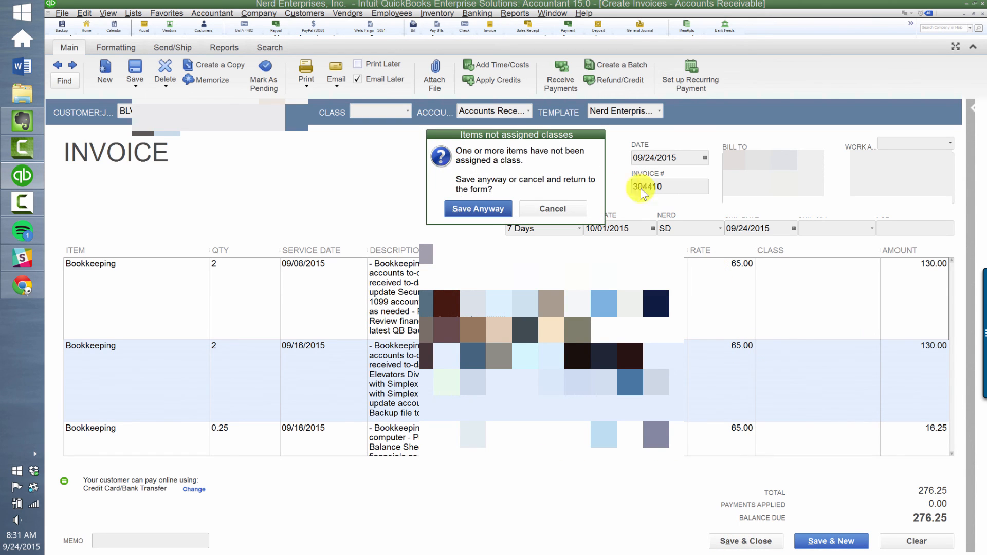
{"action": "left_click", "coordinate": [458, 209]}
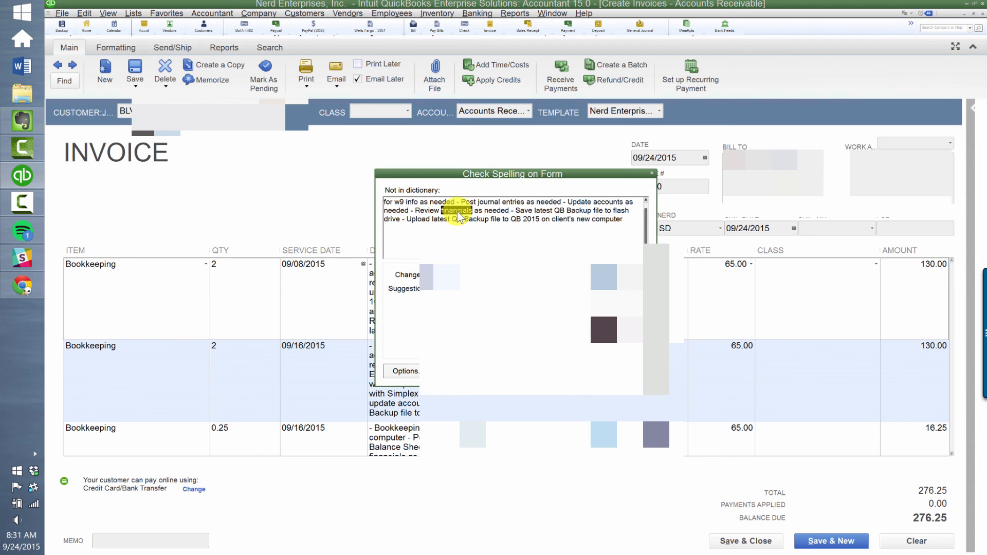
{"action": "key", "text": "Escape"}
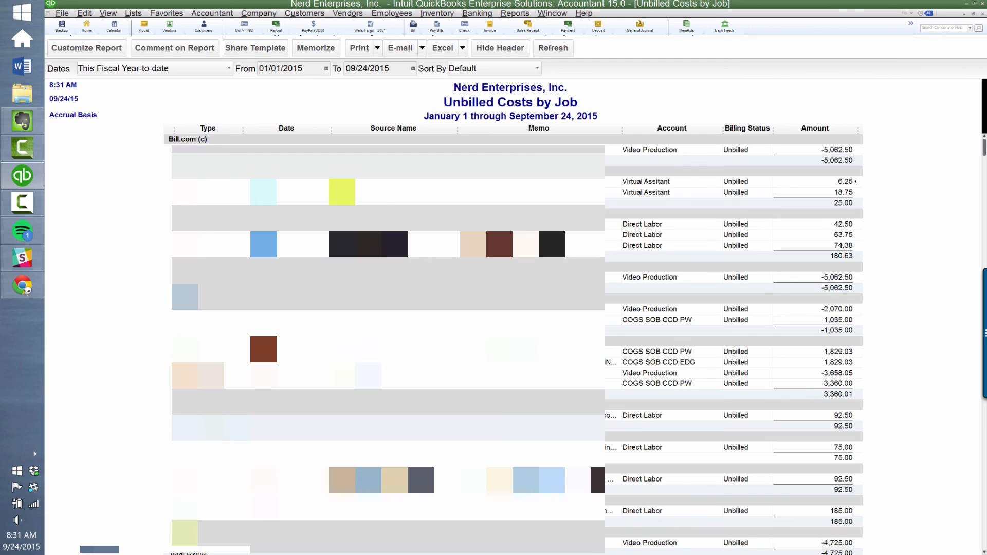
{"action": "scroll", "coordinate": [514, 339], "scroll_direction": "down", "scroll_amount": 1}
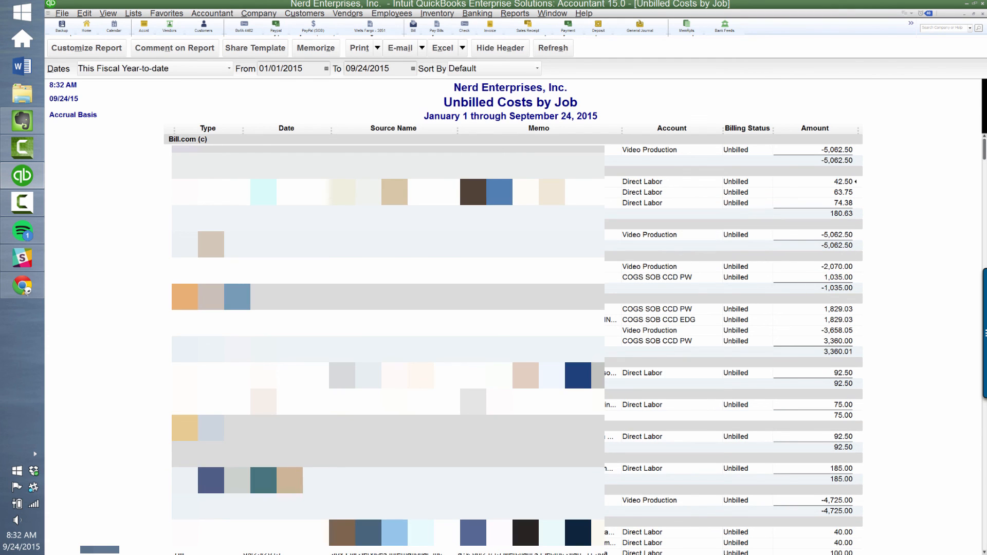